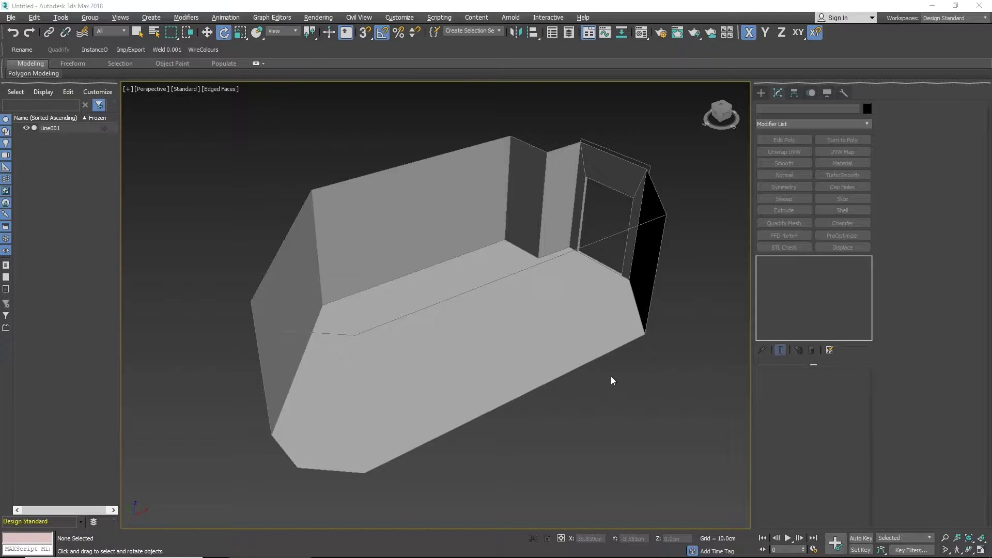
middle_drag(602, 366, 598, 370)
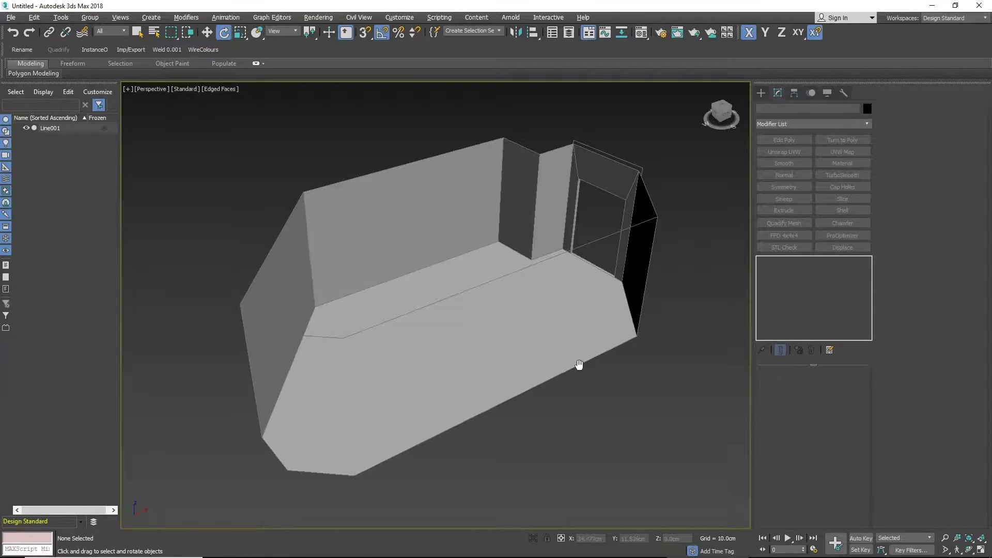
middle_drag(580, 369, 583, 366)
alt+middle_drag(485, 276, 550, 295)
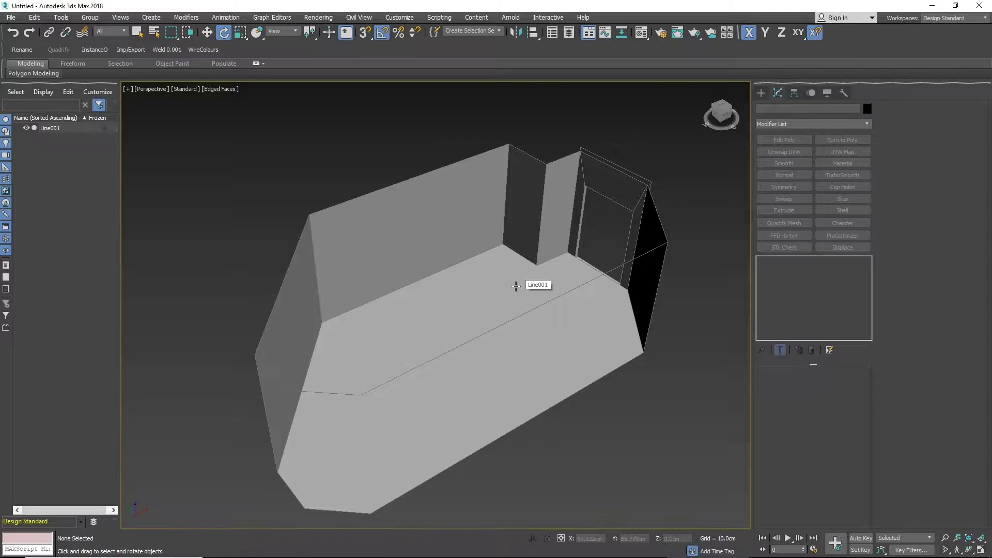
middle_drag(340, 403, 350, 377)
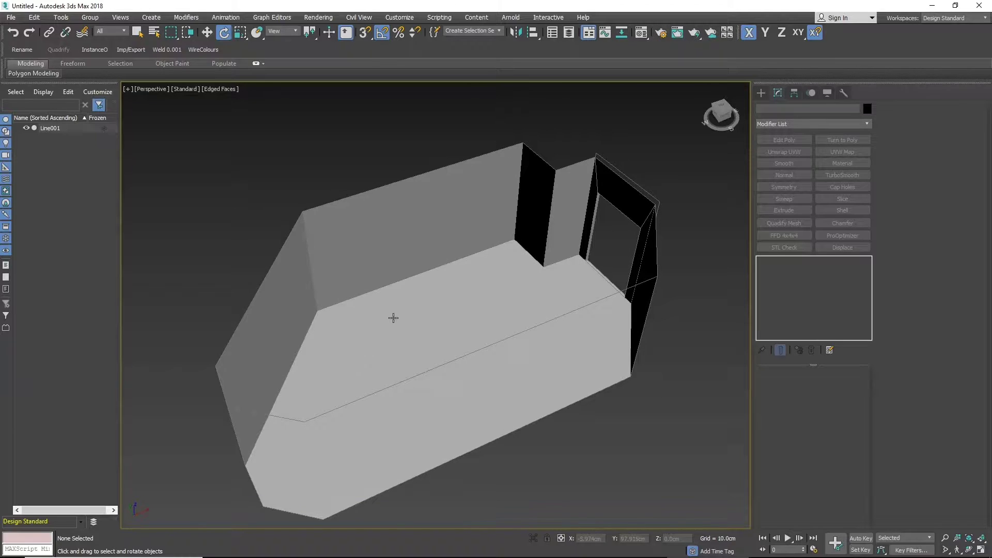
Select the room mesh, switch to edge editing, and select six floor edges along the outer walls
click(392, 318)
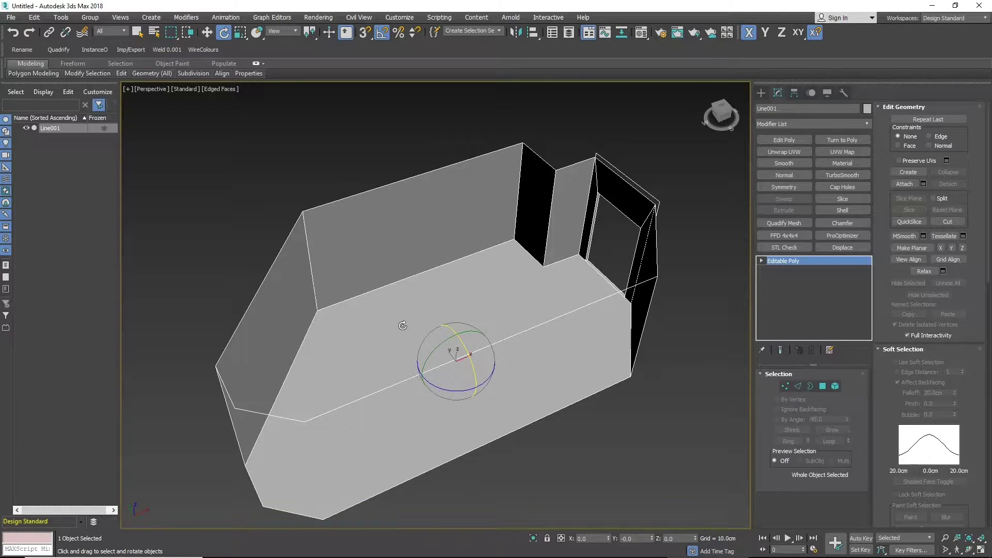
key(2)
key(alt+c)
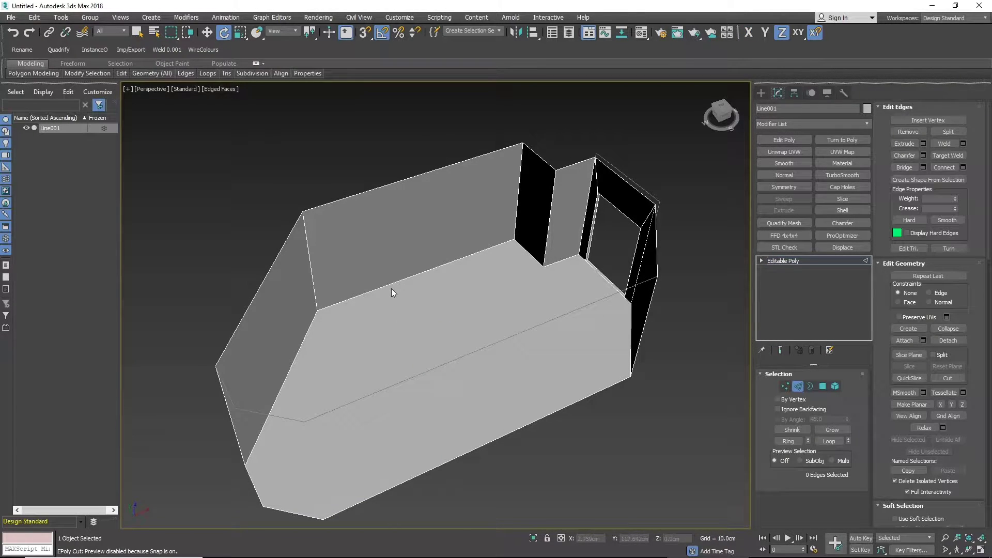
key(q)
click(396, 283)
alt+middle_drag(440, 311, 310, 287)
ctrl+click(267, 229)
middle_drag(310, 287, 378, 302)
ctrl+click(348, 243)
alt+middle_drag(518, 276, 446, 226)
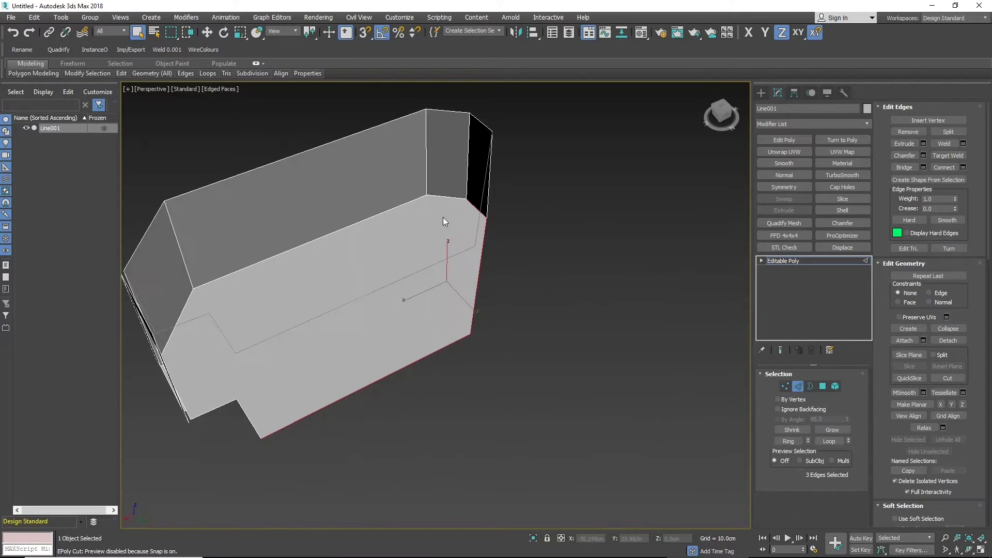
ctrl+click(445, 197)
ctrl+click(392, 208)
alt+middle_drag(315, 269, 510, 222)
ctrl+click(509, 222)
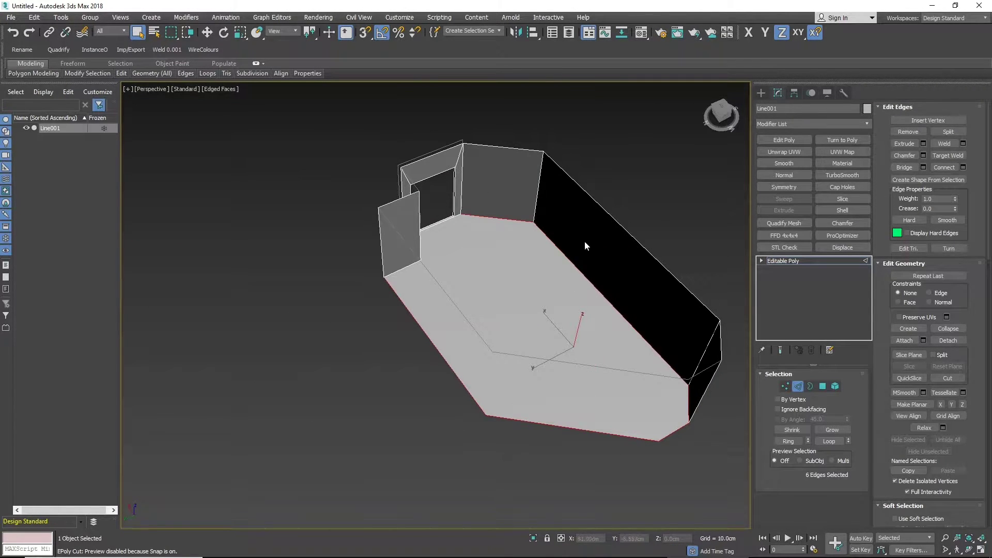
Add the floor edges on both sides of the doorway and around the wall recess to the selection, skipping the door threshold
alt+middle_drag(587, 243, 536, 248)
scroll(602, 207, up, 5)
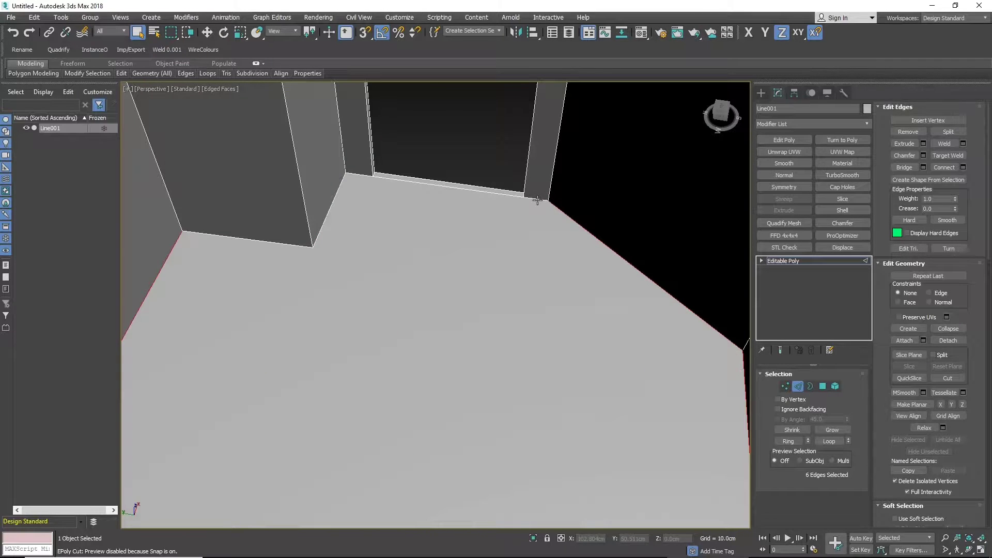
ctrl+click(537, 200)
middle_drag(428, 218, 485, 269)
ctrl+click(415, 224)
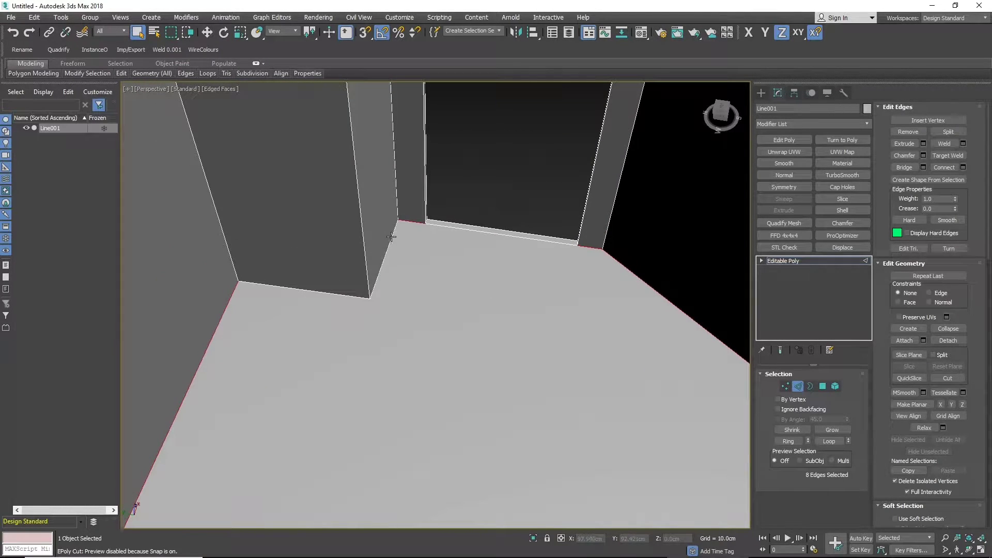
ctrl+click(391, 237)
ctrl+click(362, 297)
scroll(428, 293, down, 6)
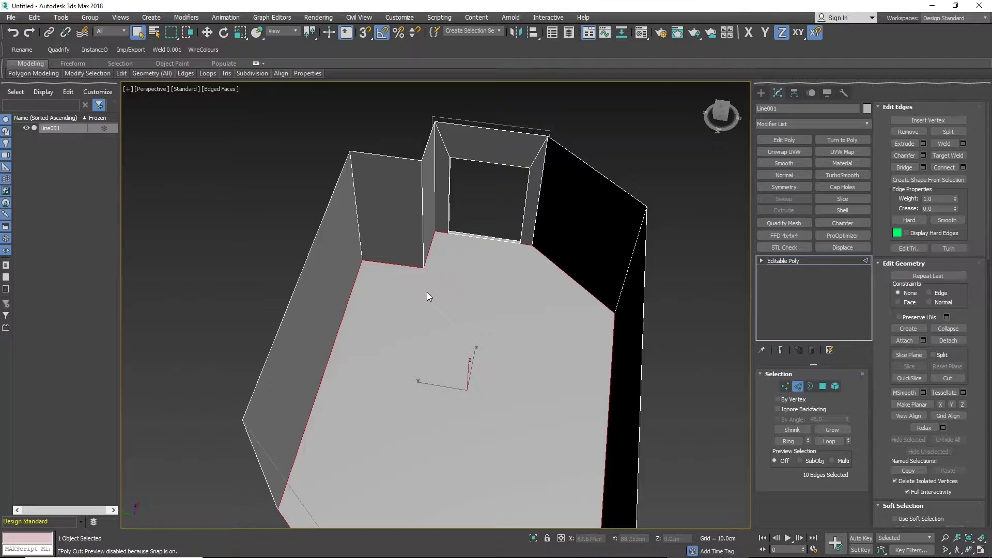
alt+middle_drag(427, 296, 473, 274)
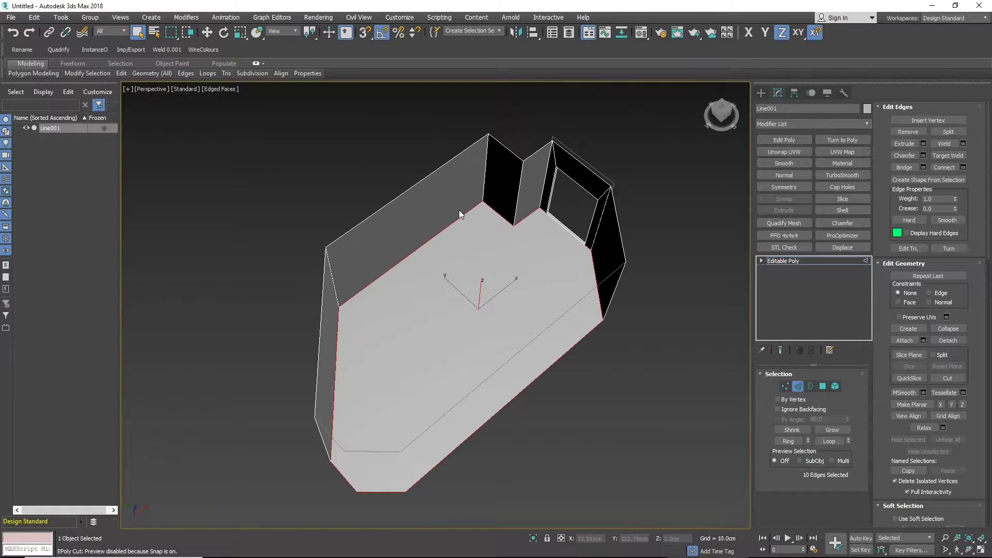
alt+middle_drag(379, 473, 470, 428)
scroll(385, 209, up, 8)
ctrl+click(462, 261)
alt+middle_drag(398, 284, 228, 271)
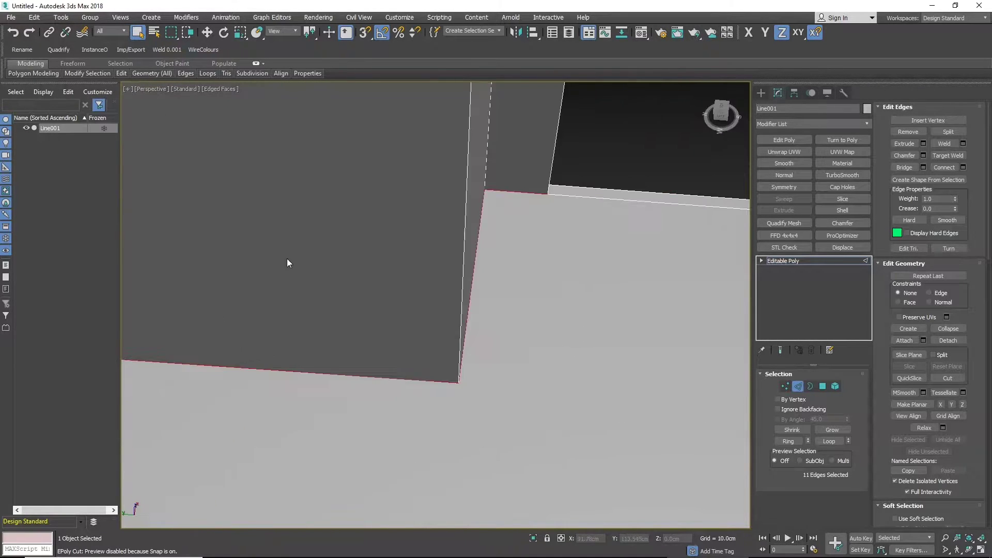
key(ctrl+z)
Create a shape from the selected floor edges with the shape type set to Linear
middle_drag(573, 261, 357, 314)
scroll(489, 287, down, 4)
middle_drag(588, 315, 556, 264)
scroll(551, 336, down, 4)
middle_drag(551, 336, 518, 294)
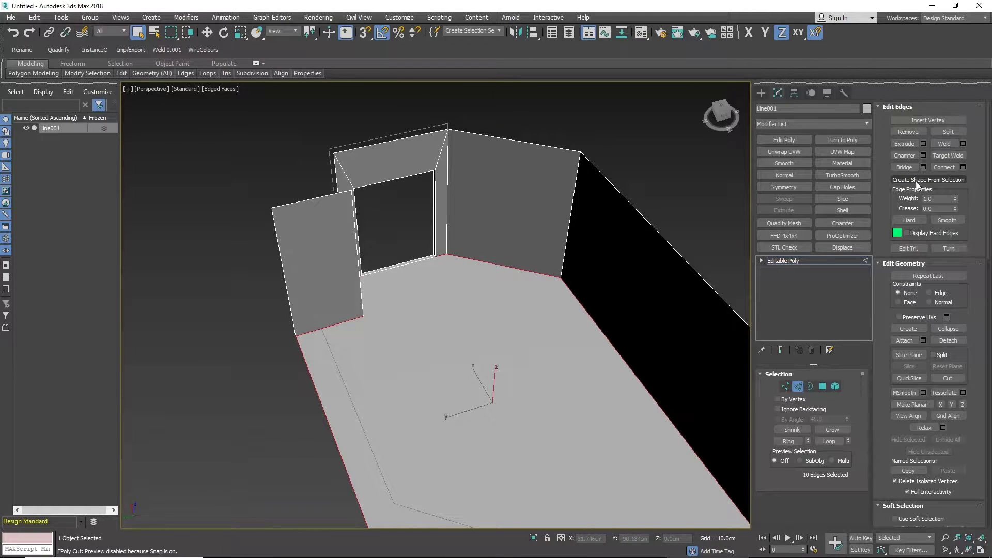
click(936, 181)
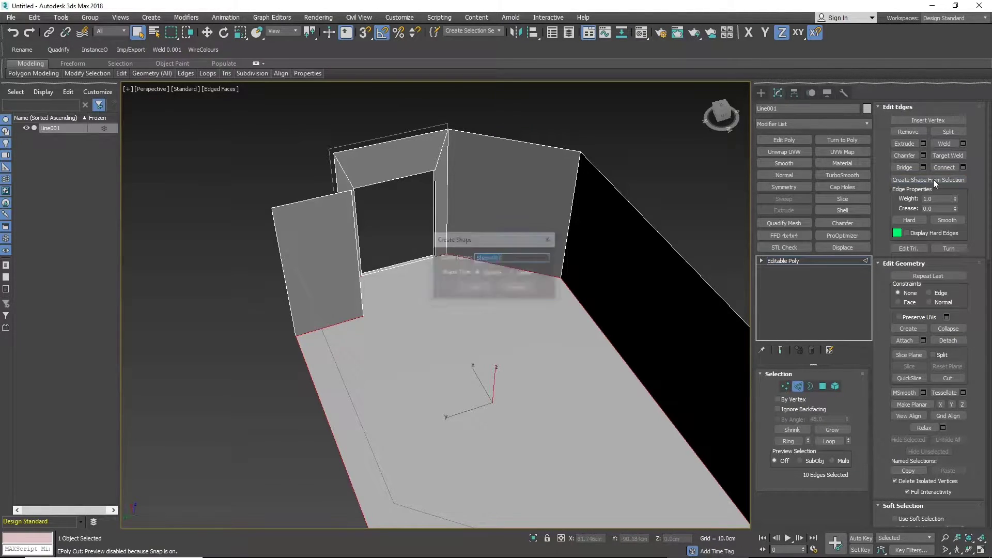
drag(514, 244, 570, 216)
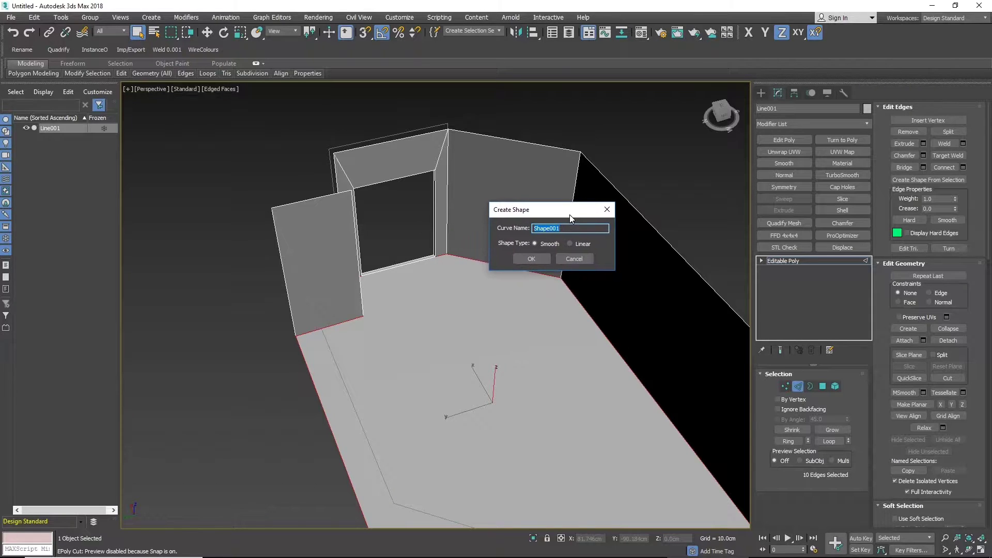
click(572, 244)
click(532, 258)
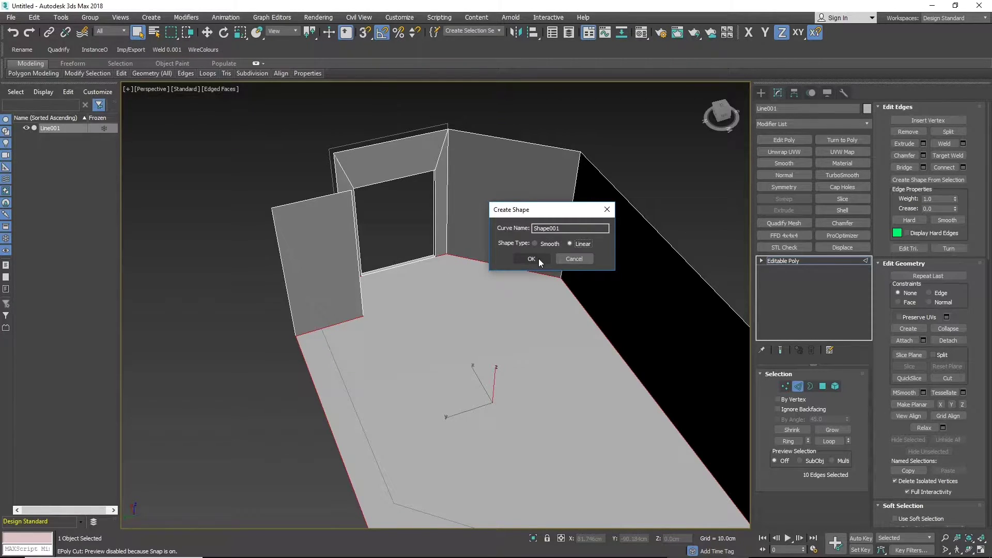
Leave edge editing on the room mesh and select only the new floor-outline spline
middle_drag(569, 299, 547, 299)
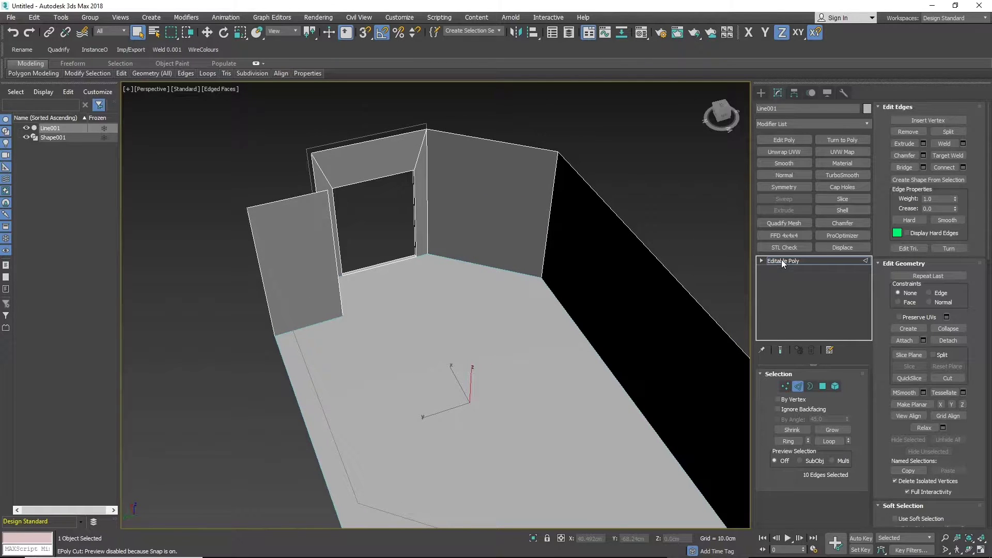
click(781, 261)
click(668, 235)
scroll(527, 269, up, 2)
click(523, 280)
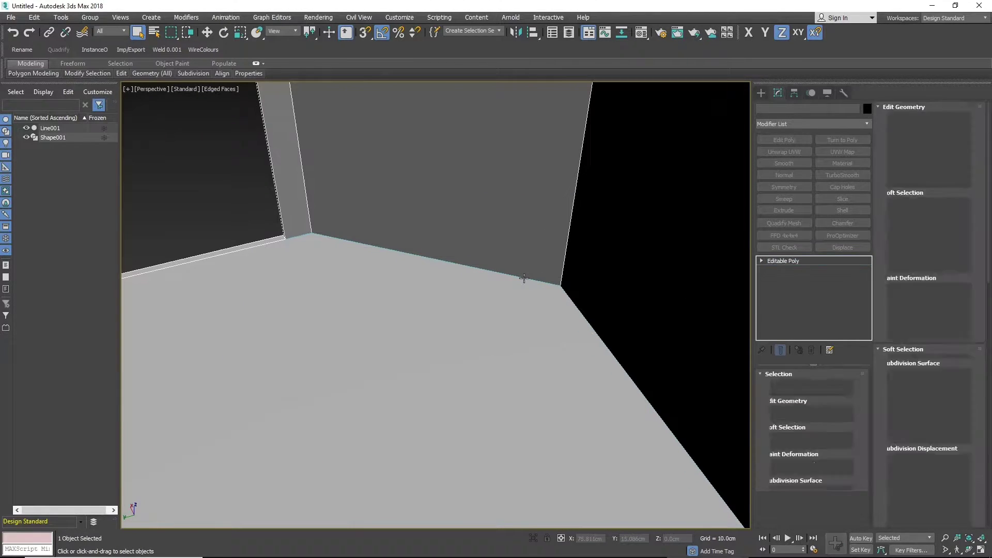
scroll(525, 281, down, 2)
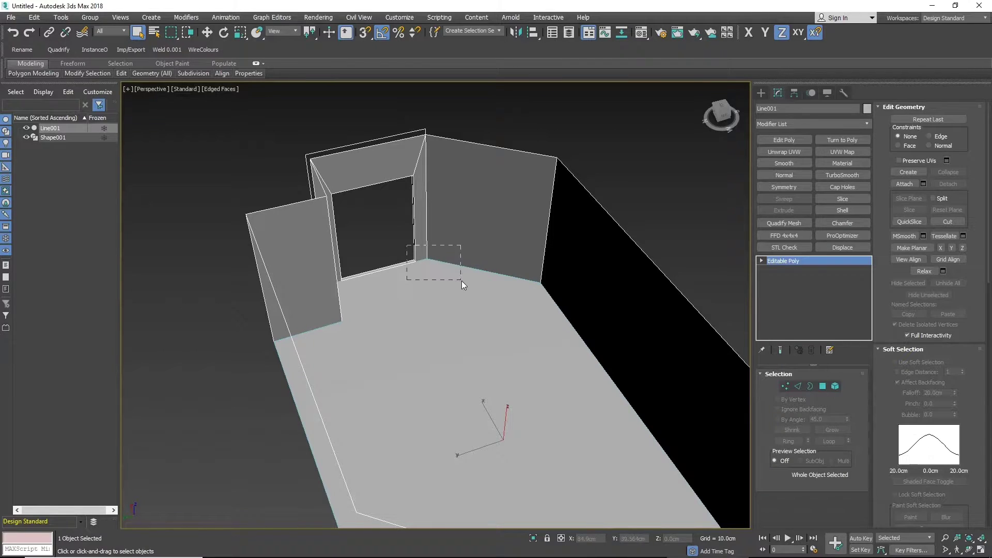
drag(461, 280, 461, 281)
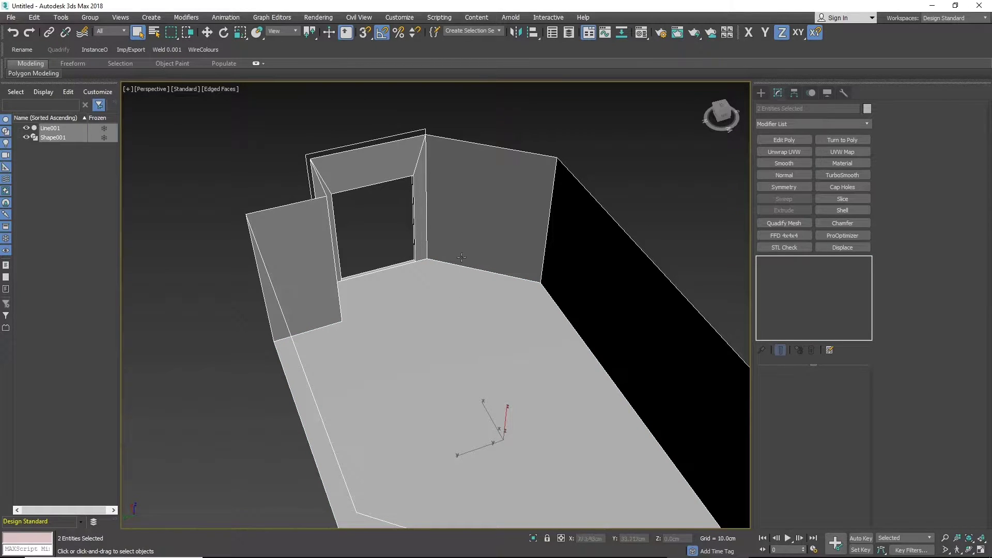
alt+click(435, 232)
Try raising the floor-outline spline vertically above the floor, and undo the move
scroll(448, 231, down, 3)
alt+middle_drag(482, 254, 474, 331)
key(w)
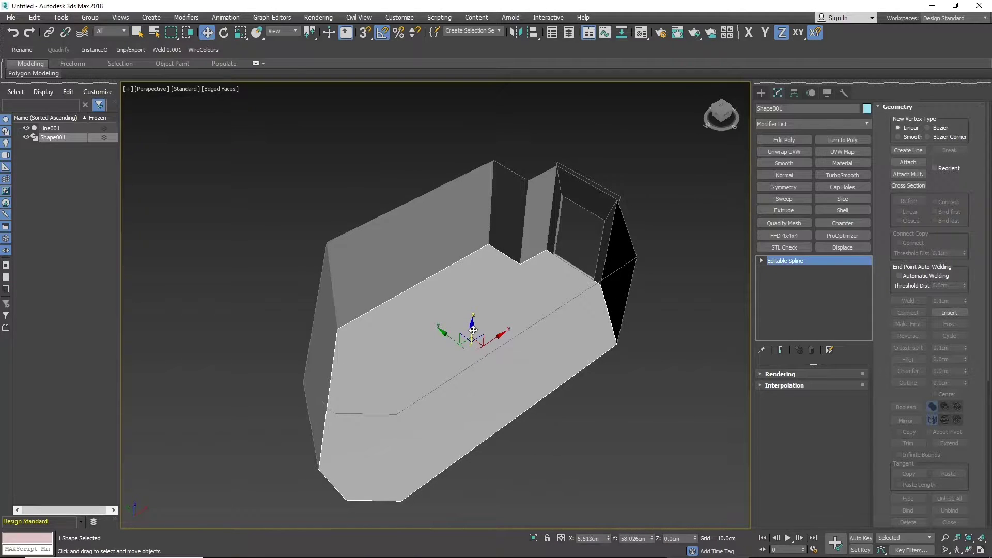
drag(474, 331, 478, 190)
alt+middle_drag(478, 190, 515, 280)
key(ctrl+z)
Add an Extrude modifier to the floor-outline spline and set its amount to 4.5 cm
scroll(507, 312, up, 2)
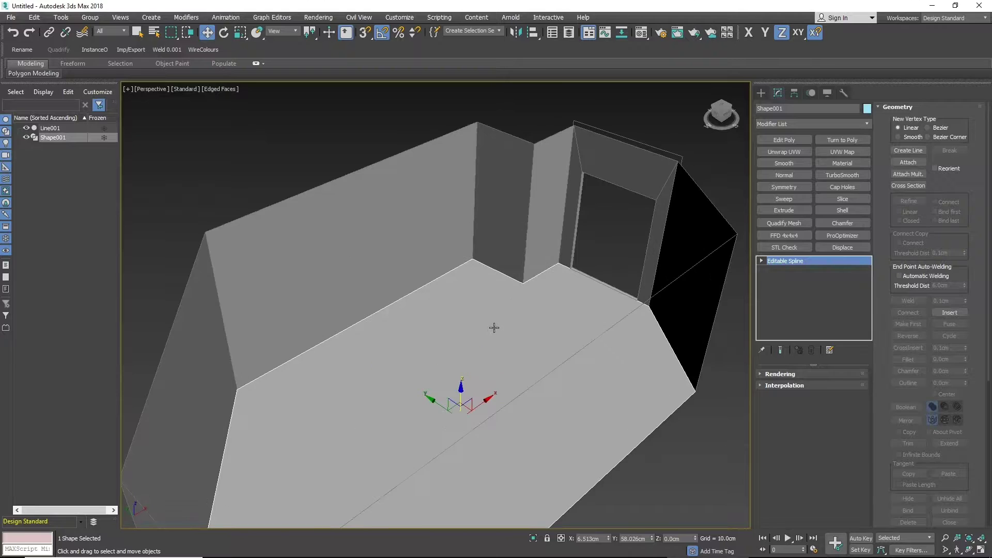
middle_drag(481, 331, 532, 294)
scroll(532, 293, down, 2)
scroll(525, 294, down, 3)
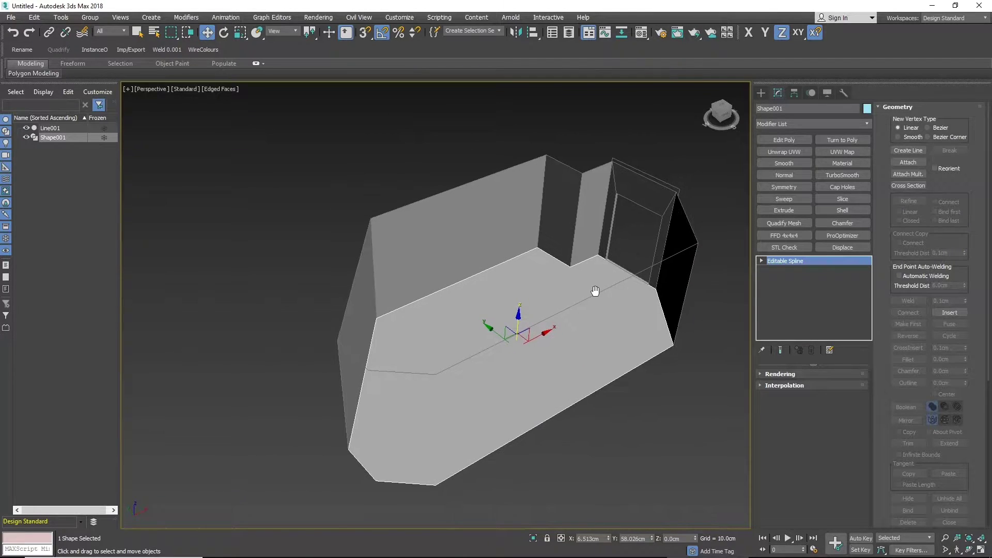
click(793, 210)
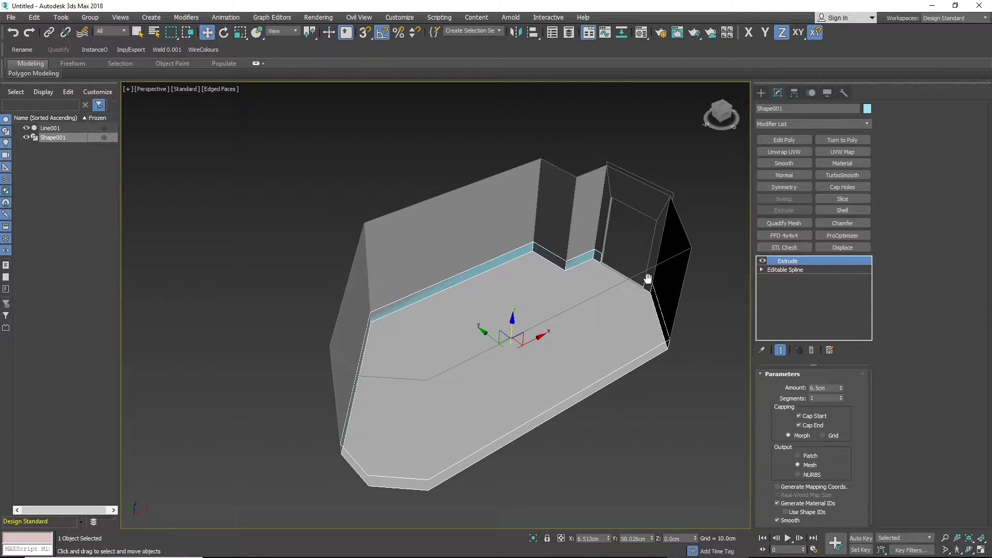
scroll(543, 262, up, 4)
scroll(543, 261, up, 3)
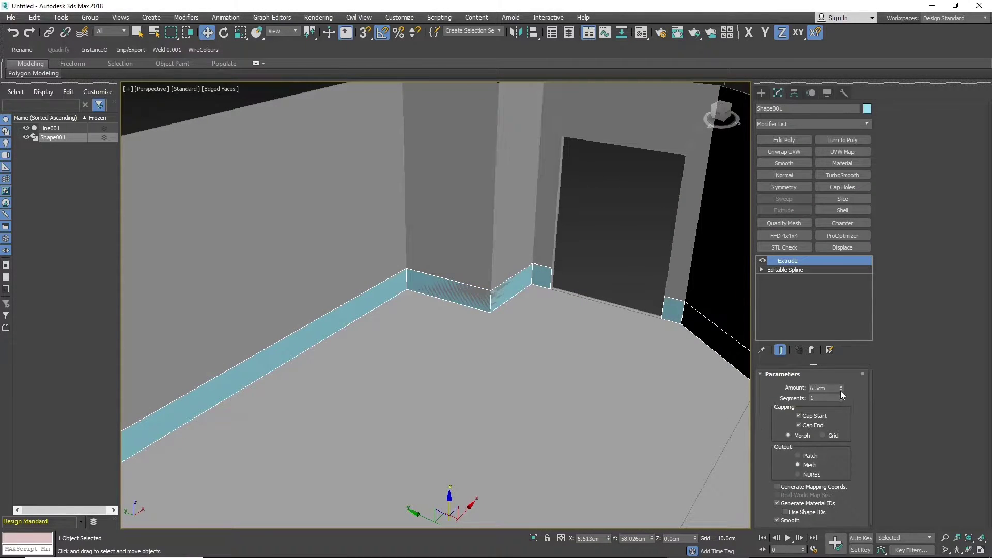
drag(841, 390, 840, 392)
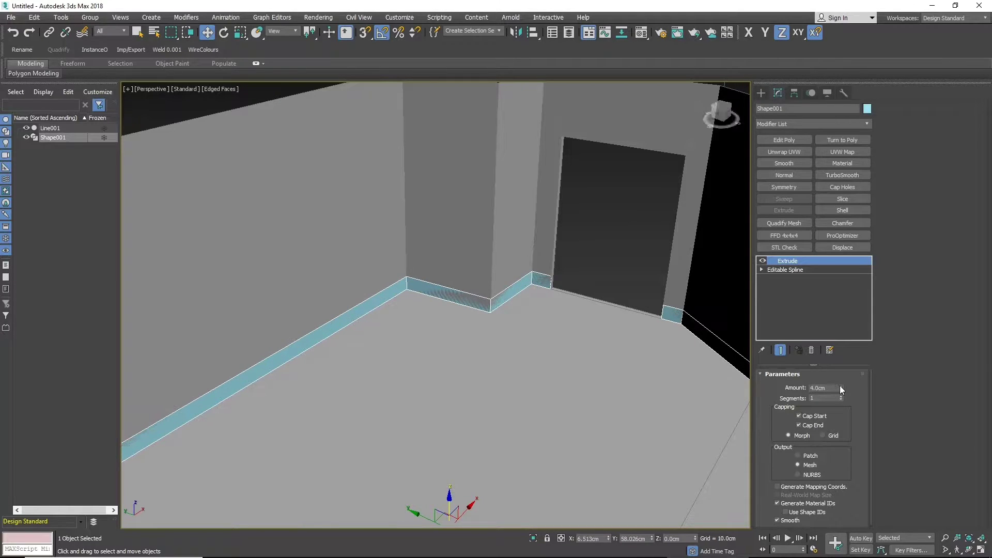
click(841, 385)
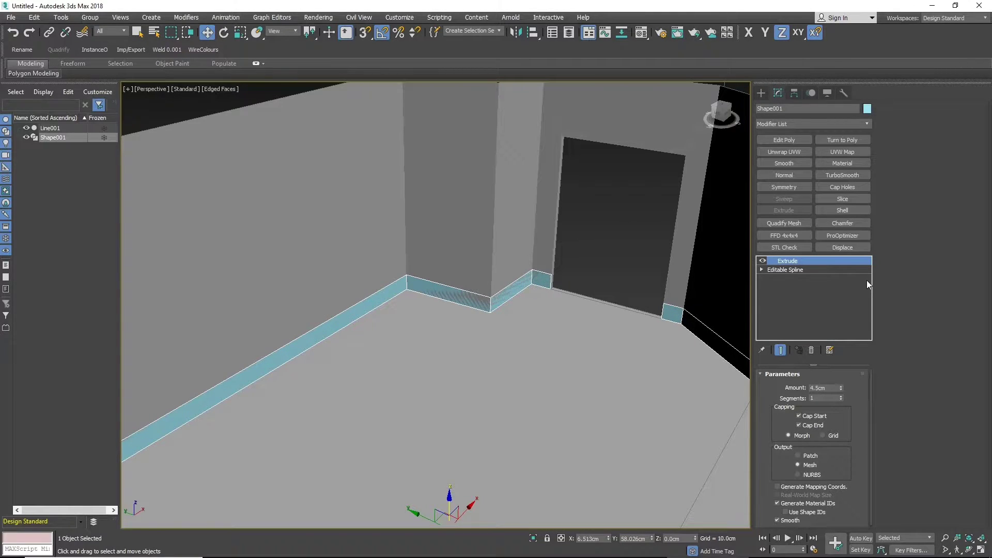
Add a Shell modifier to the extruded skirting strip and reduce its outer amount to about 0.7 cm
click(847, 212)
middle_drag(516, 323, 575, 377)
scroll(494, 212, up, 3)
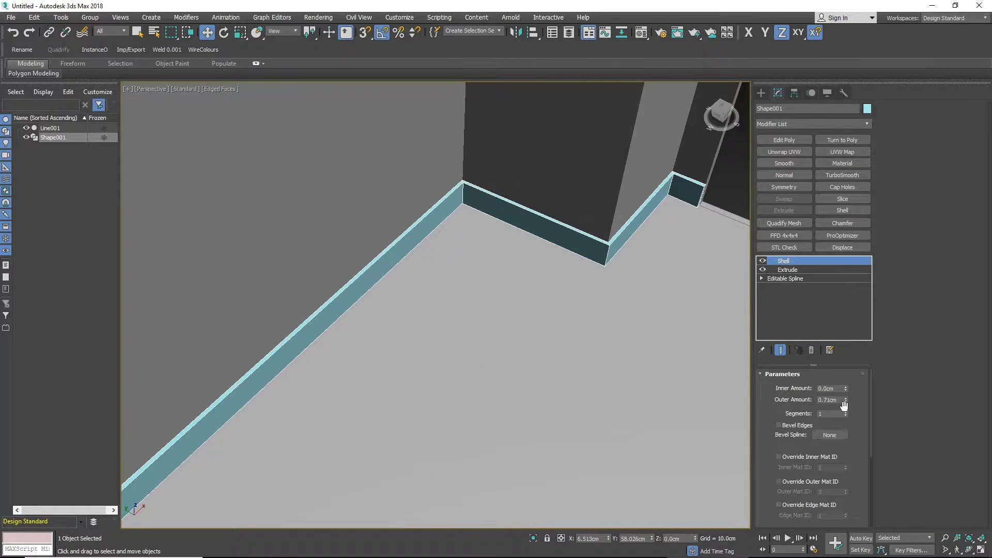
mouse_move(847, 400)
mouse_down()
mouse_move(848, 416)
mouse_move(848, 409)
mouse_up()
scroll(560, 281, down, 4)
alt+middle_drag(526, 274, 441, 286)
middle_drag(656, 299, 641, 283)
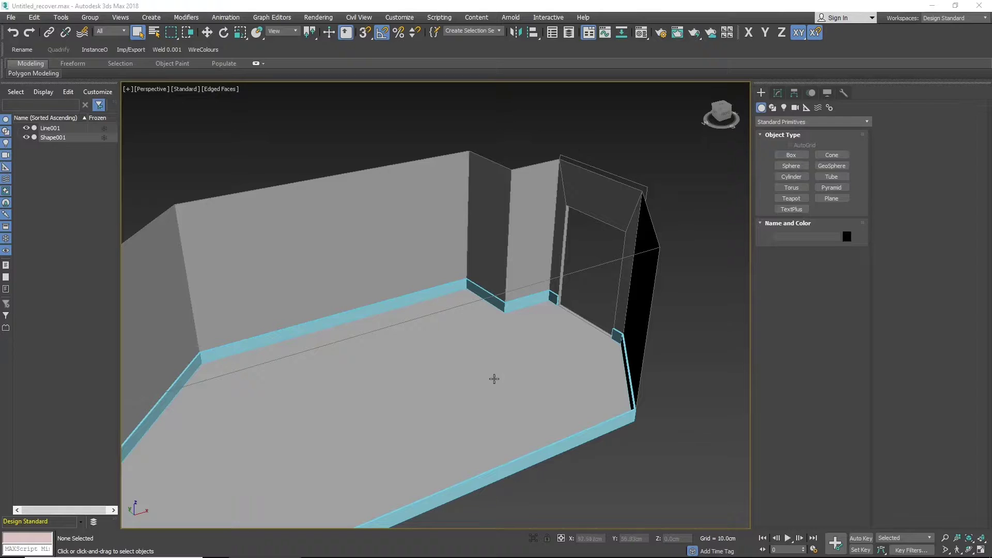
Copy the skirting strip vertically to the top of the walls, at a Z position of about 54.8 cm
alt+middle_drag(486, 332, 498, 350)
scroll(523, 310, up, 5)
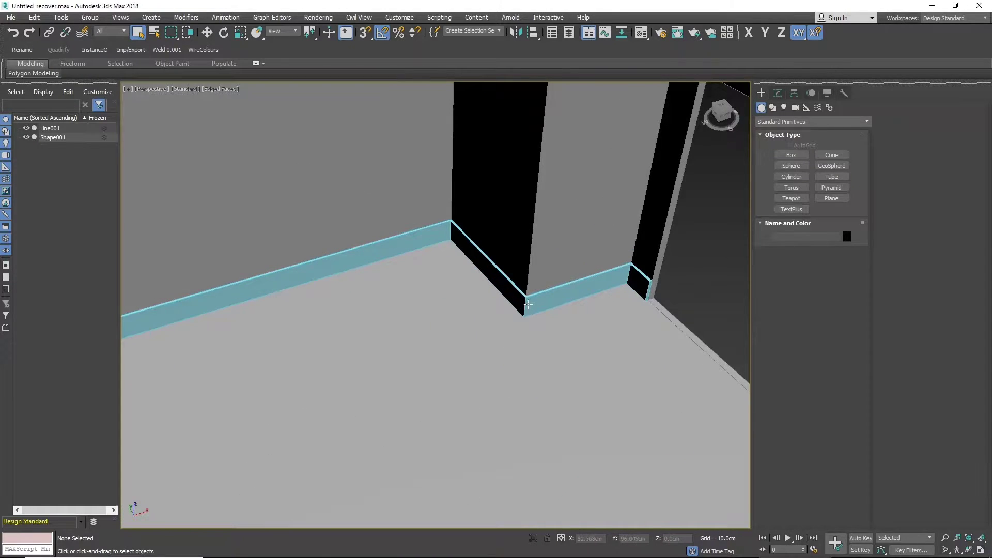
click(528, 305)
scroll(482, 338, down, 10)
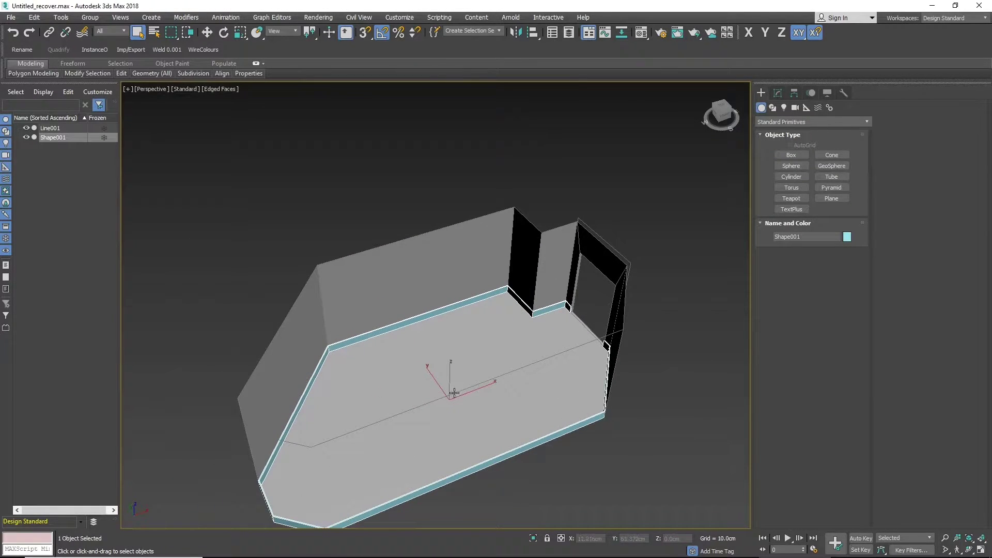
key(w)
alt+middle_drag(455, 393, 457, 371)
shift+drag(451, 369, 474, 267)
click(499, 326)
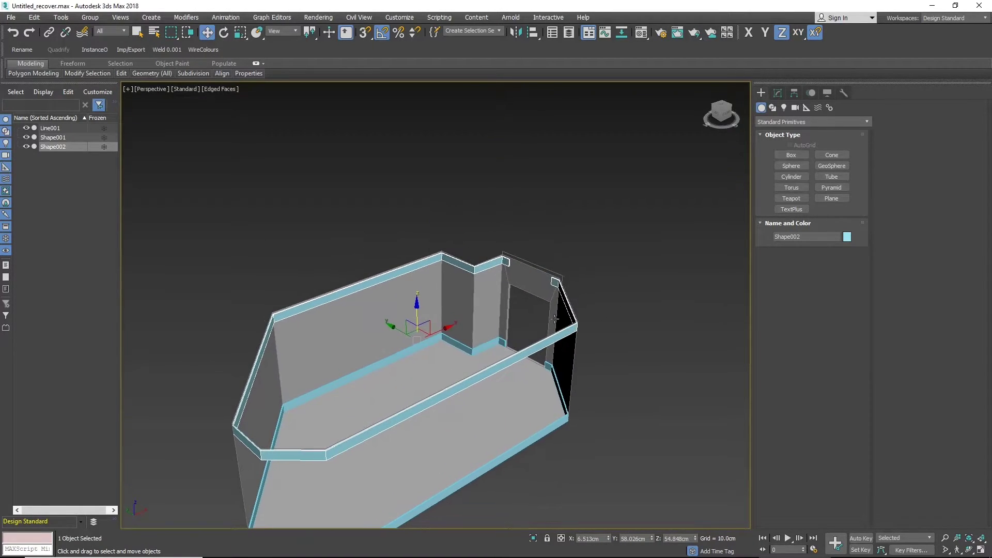
Delete the two short end pieces of the upper trim on either side above the doorway
scroll(566, 298, up, 5)
alt+middle_drag(566, 299, 610, 354)
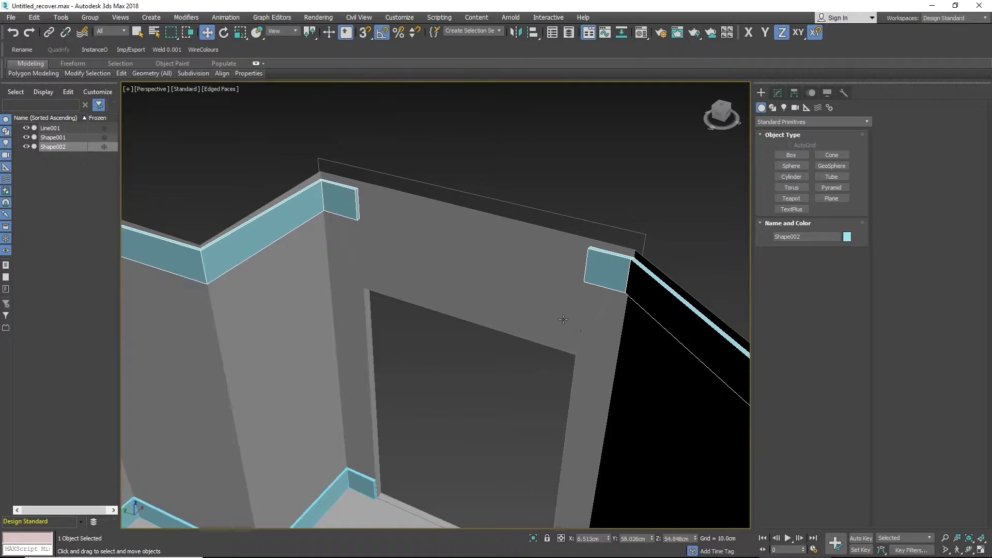
key(4)
key(ctrl+a)
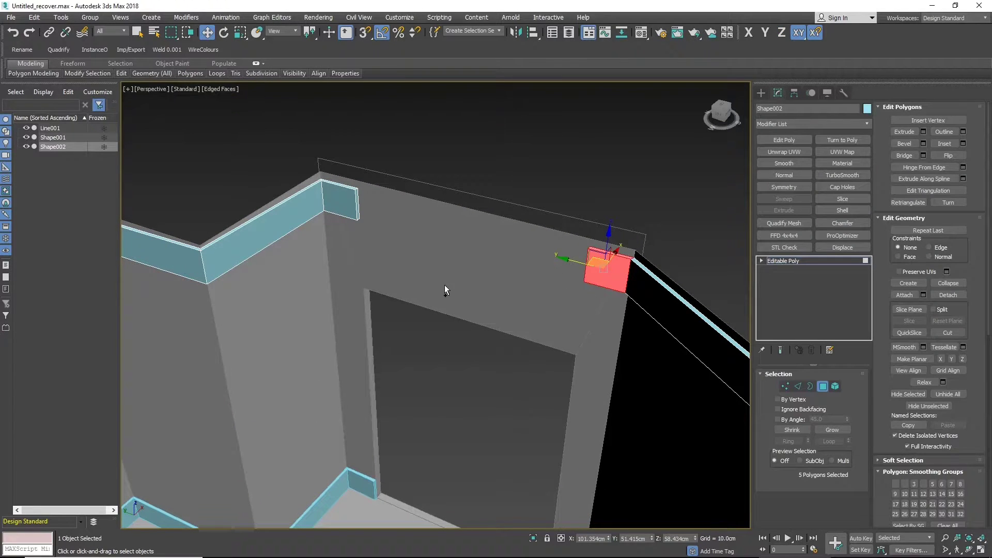
ctrl+drag(348, 174, 348, 173)
middle_drag(511, 494, 491, 402)
middle_drag(445, 238, 465, 405)
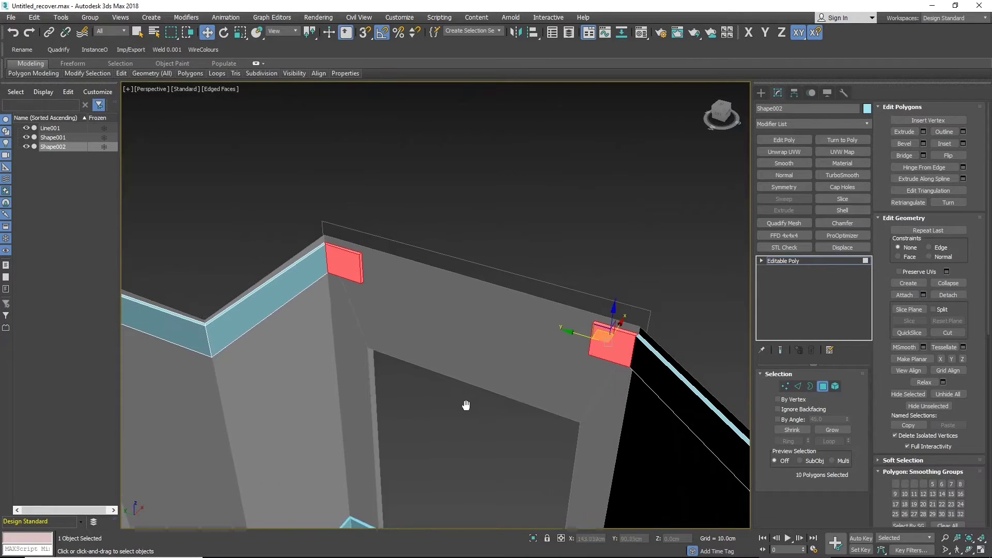
key(Delete)
Bridge a facing pair of vertical end edges of the upper trim across the gap above the doorway
scroll(352, 277, up, 2)
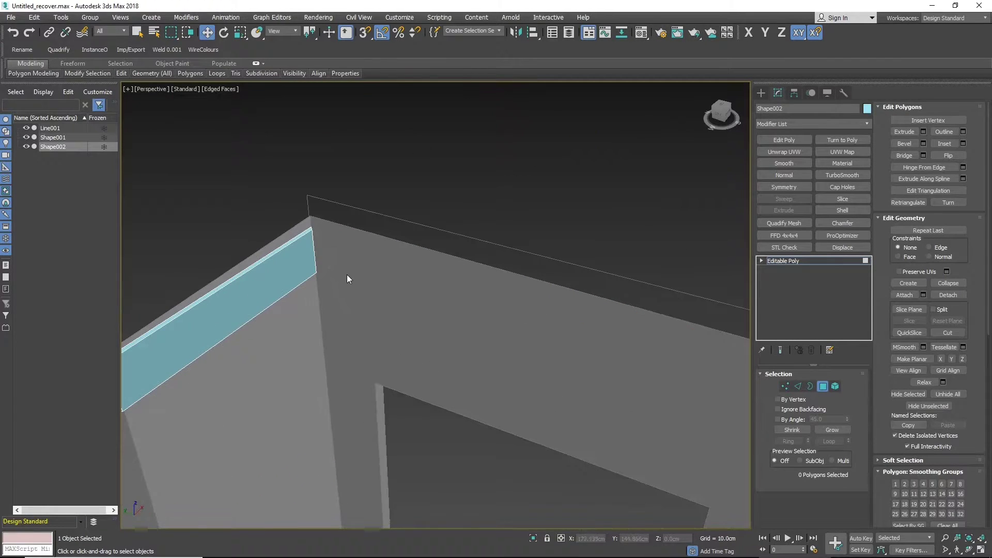
key(2)
click(314, 259)
alt+middle_drag(317, 261, 363, 339)
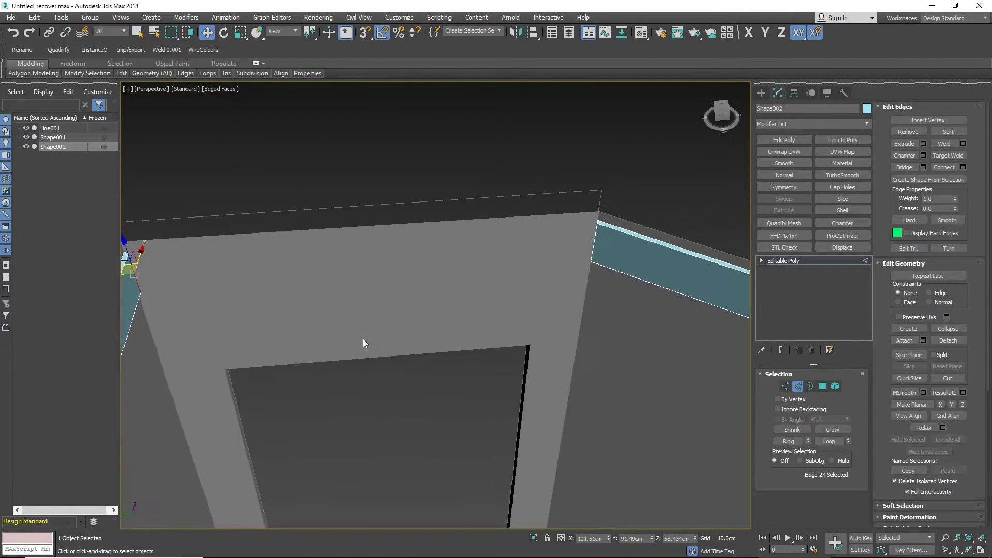
ctrl+click(590, 253)
click(905, 167)
Switch to wireframe display and bridge the other pair of vertical end edges across the trim gap
alt+middle_drag(466, 261, 572, 326)
key(F3)
click(571, 326)
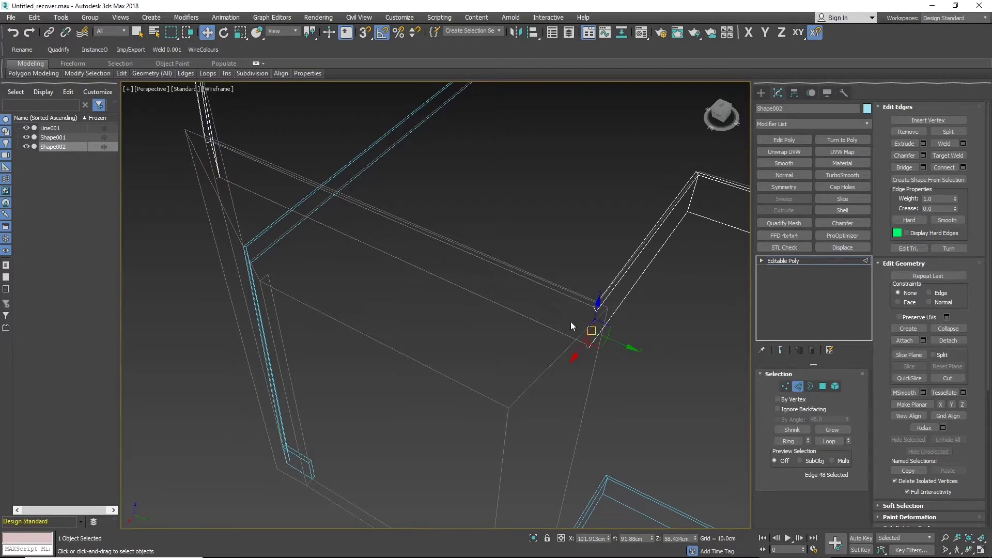
ctrl+click(210, 167)
click(904, 168)
Bridge the two short top edges at the trim ends to close the upper side of the new section
alt+middle_drag(466, 243, 559, 255)
scroll(603, 305, up, 5)
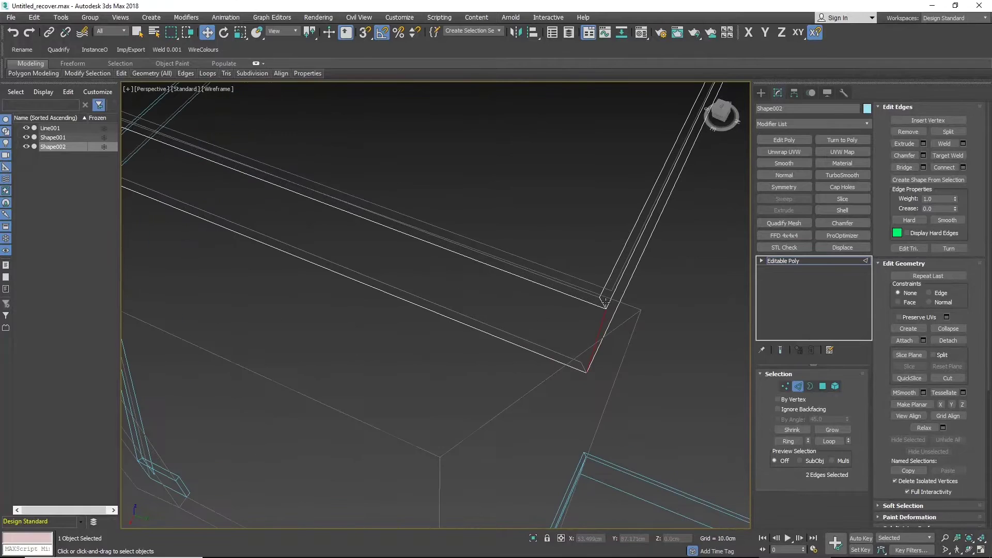
click(603, 304)
middle_drag(341, 183, 509, 274)
ctrl+click(519, 347)
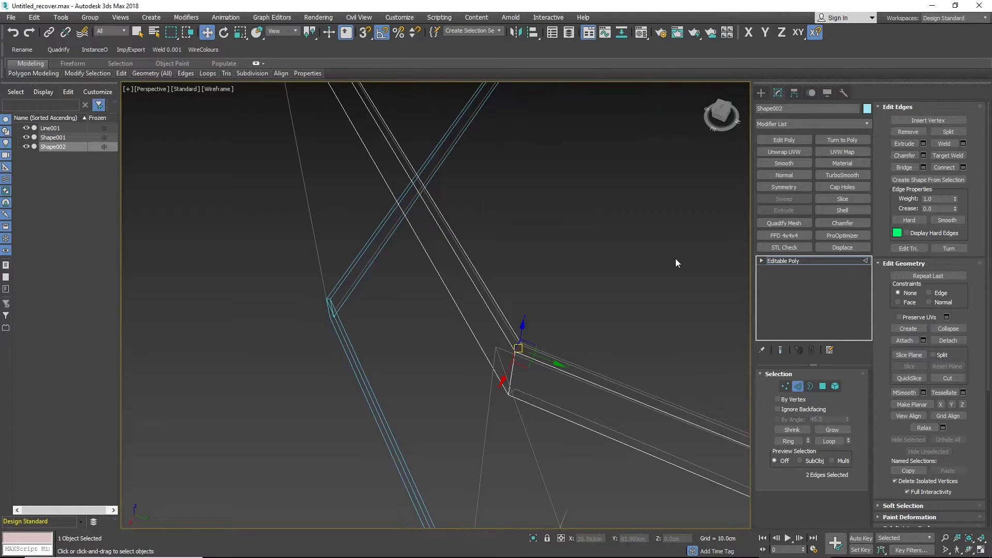
click(900, 169)
Bridge the two short bottom edges of the trim gap and return to shaded display with edged faces
middle_drag(657, 426, 524, 214)
click(221, 134)
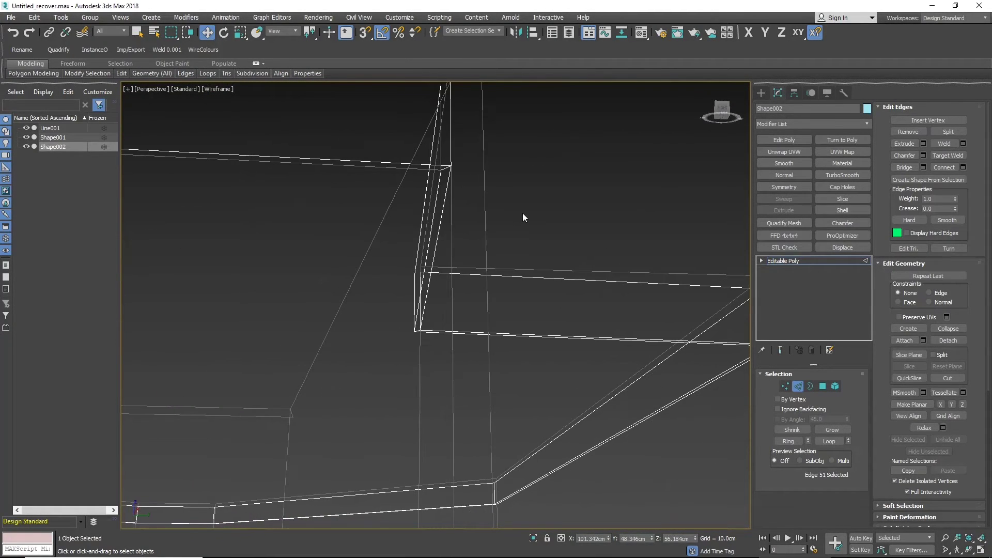
ctrl+click(444, 169)
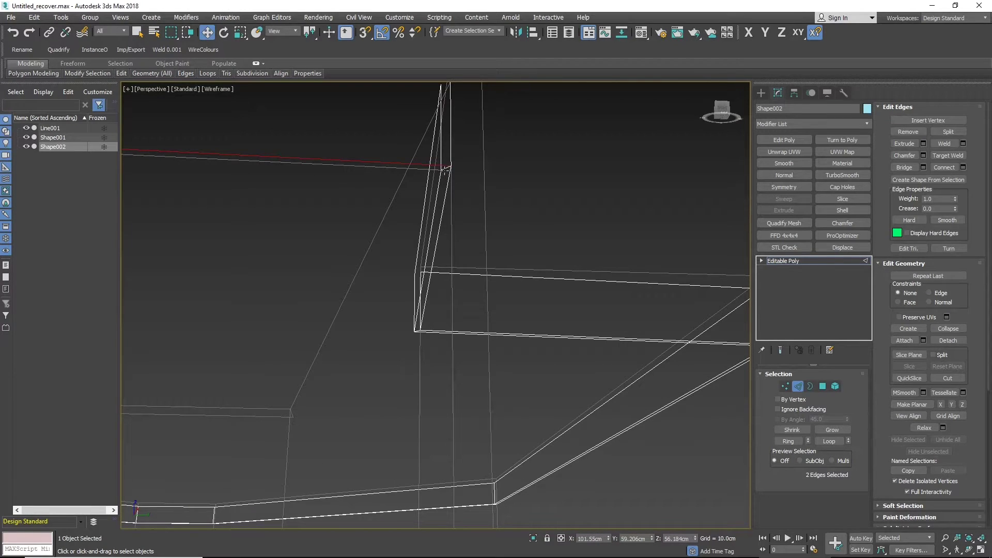
scroll(444, 173, up, 4)
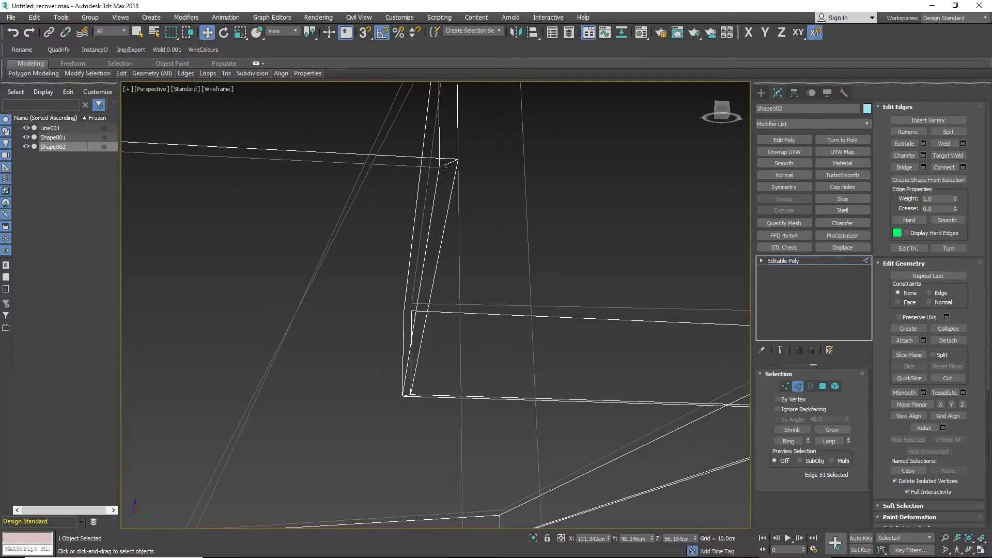
scroll(465, 232, down, 8)
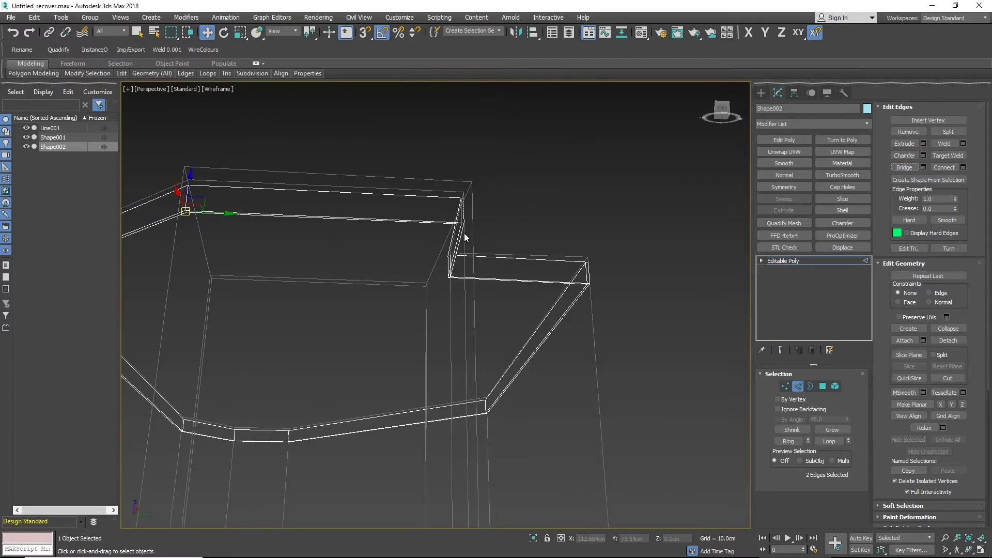
mouse_move(489, 284)
alt+middle_down()
mouse_move(424, 277)
mouse_move(541, 301)
alt+middle_up()
key(F3)
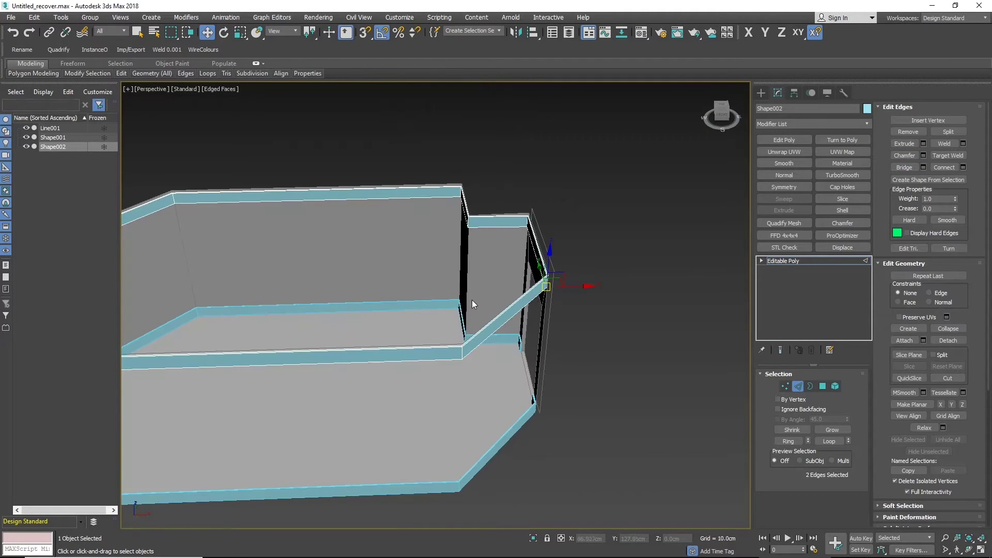
mouse_move(472, 303)
alt+middle_down()
mouse_move(526, 305)
mouse_move(510, 292)
alt+middle_up()
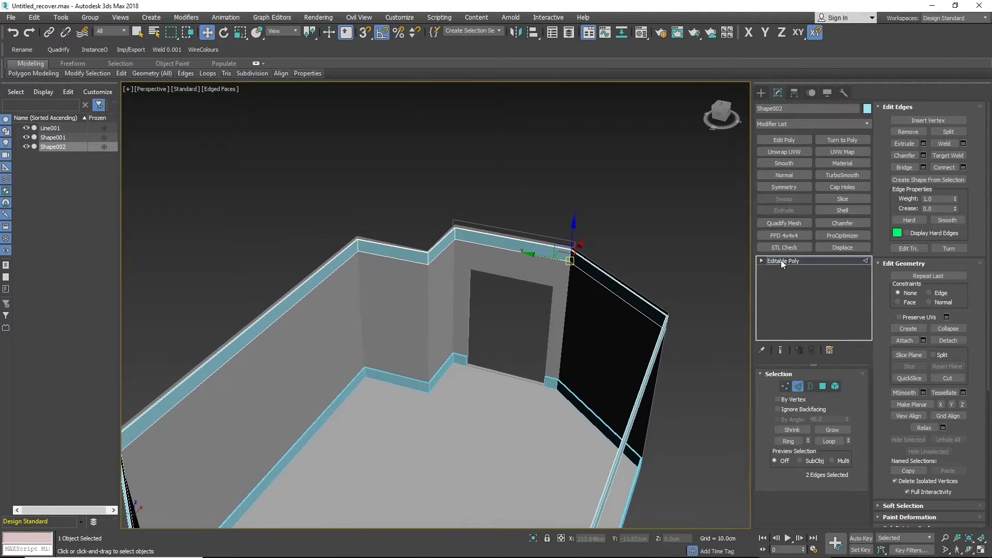
Create a Smooth shape named Shape003 from the border along the top of the room's walls
click(781, 260)
click(576, 305)
middle_drag(543, 331, 546, 289)
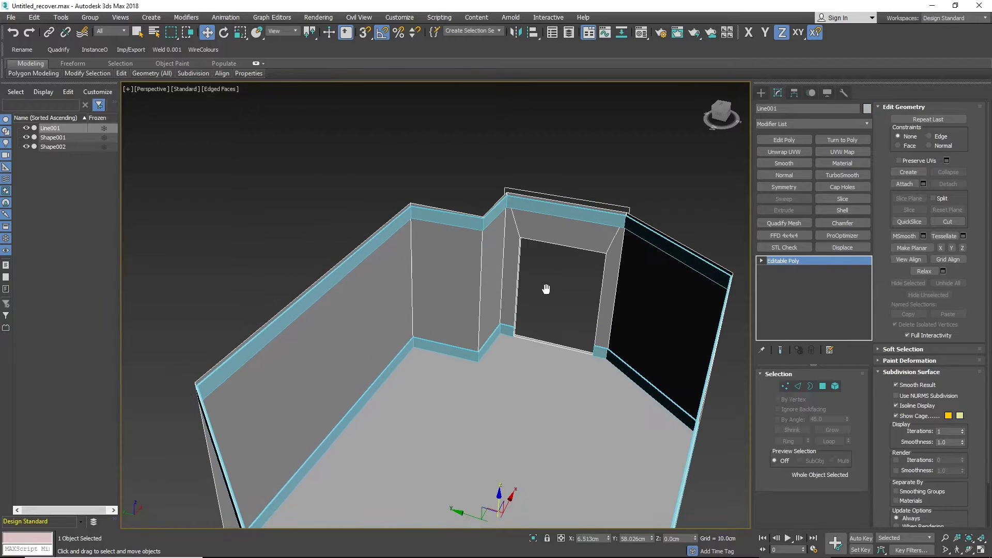
scroll(428, 216, up, 3)
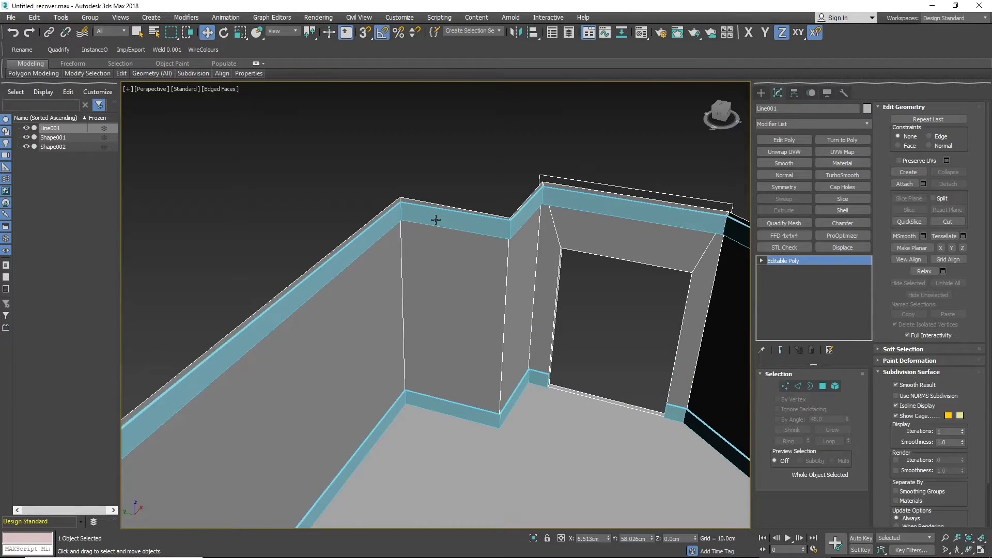
key(3)
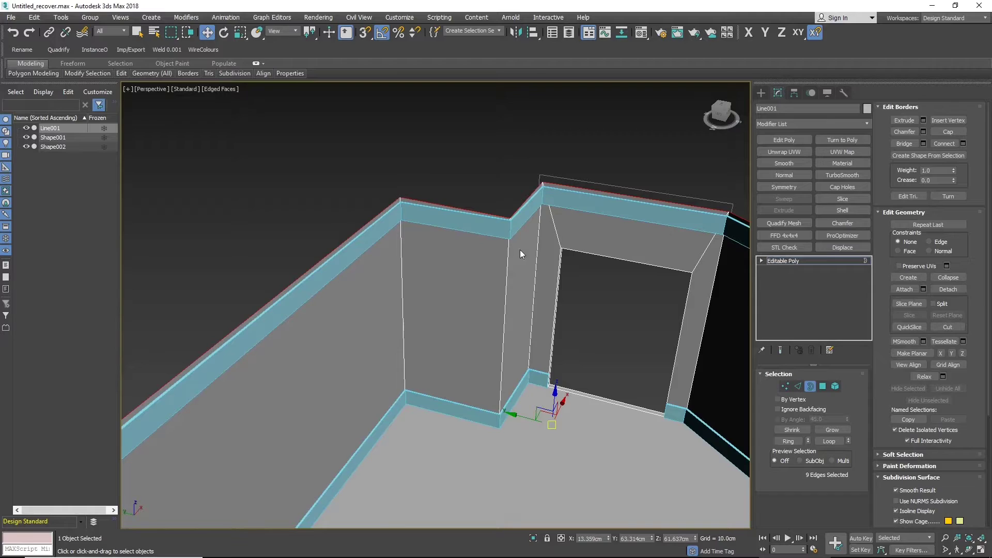
scroll(473, 246, down, 4)
middle_drag(487, 272, 485, 268)
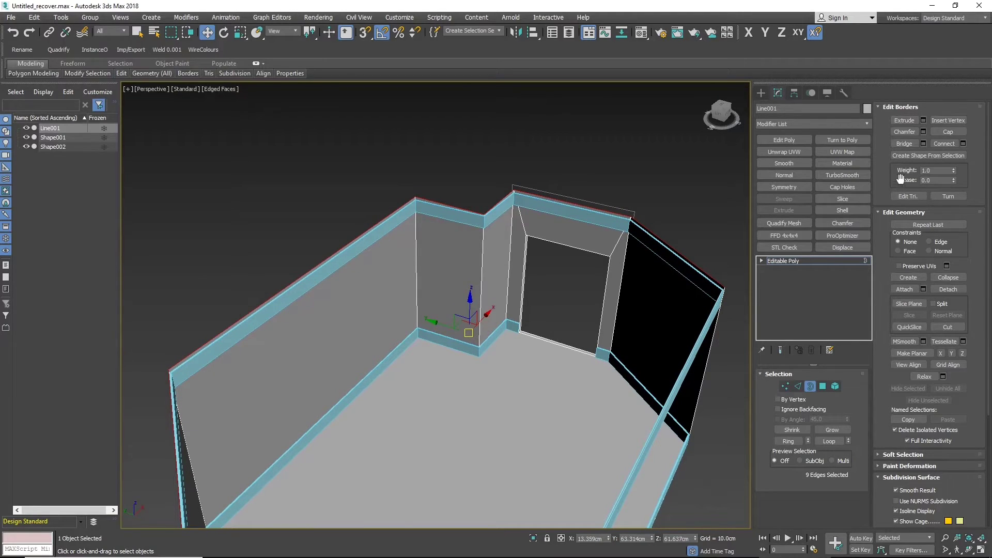
click(919, 157)
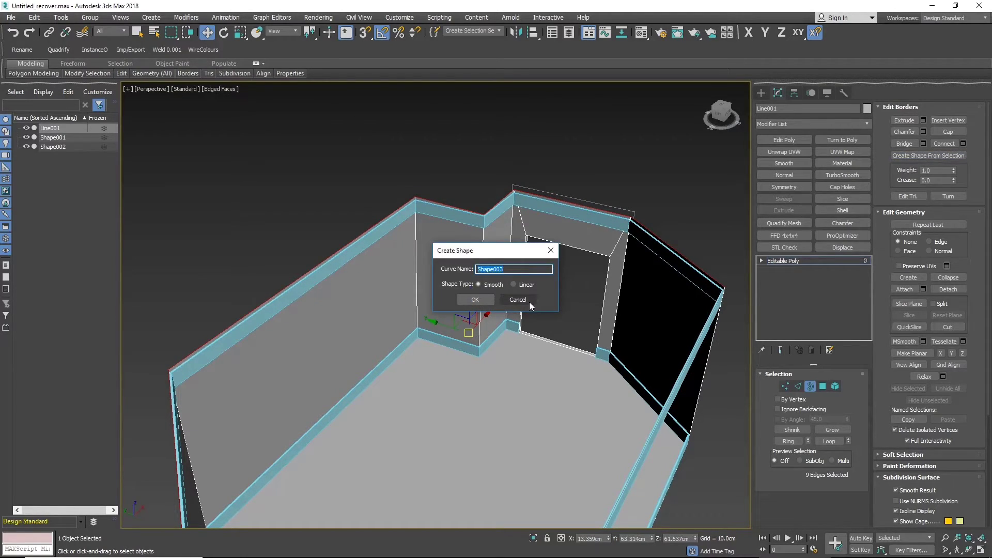
click(475, 300)
Leave border editing on the room and select the new spline along the wall tops
alt+middle_drag(486, 301, 502, 322)
click(783, 260)
scroll(599, 250, up, 8)
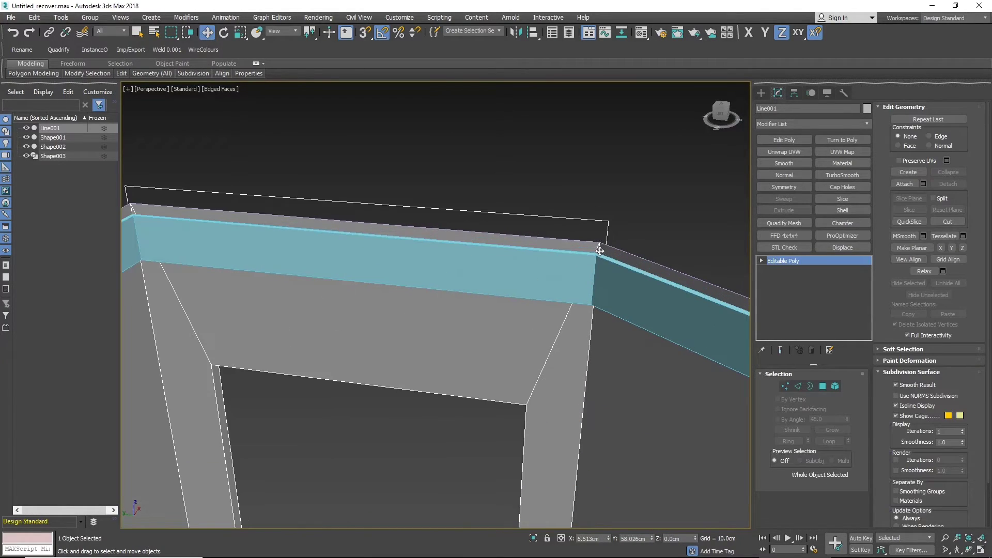
click(621, 251)
scroll(620, 250, down, 8)
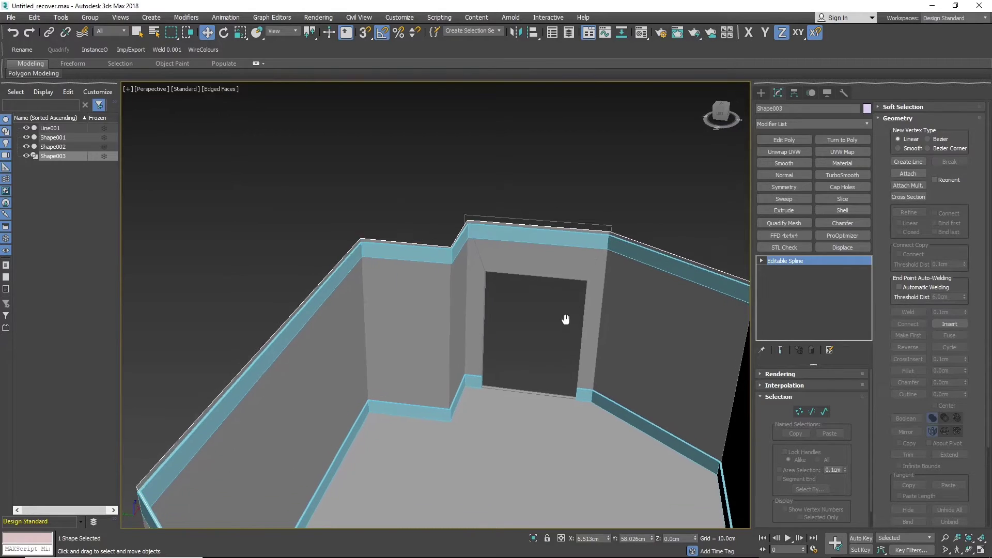
scroll(563, 325, up, 5)
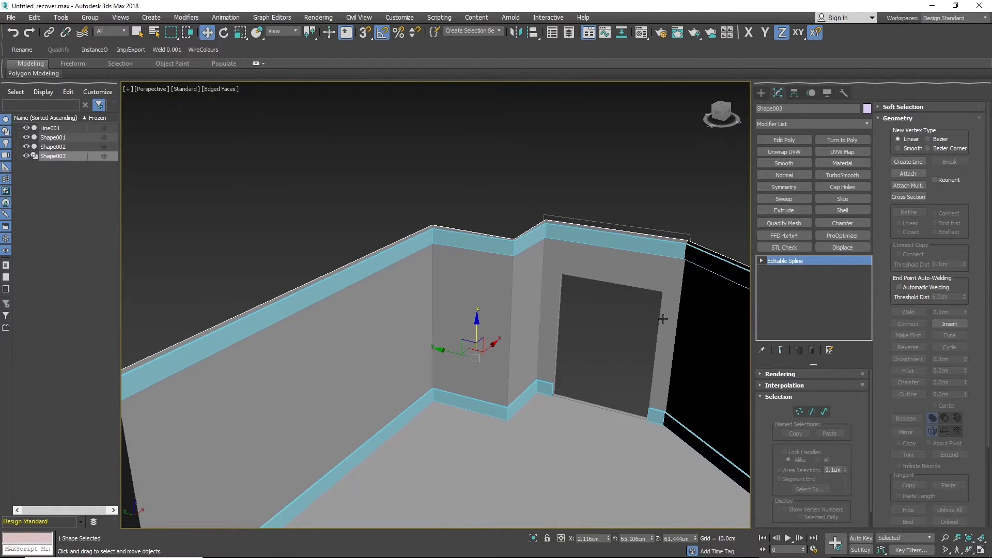
Try an Extrude modifier on the wall-top spline, adjust its amount, and remove the modifier
click(798, 209)
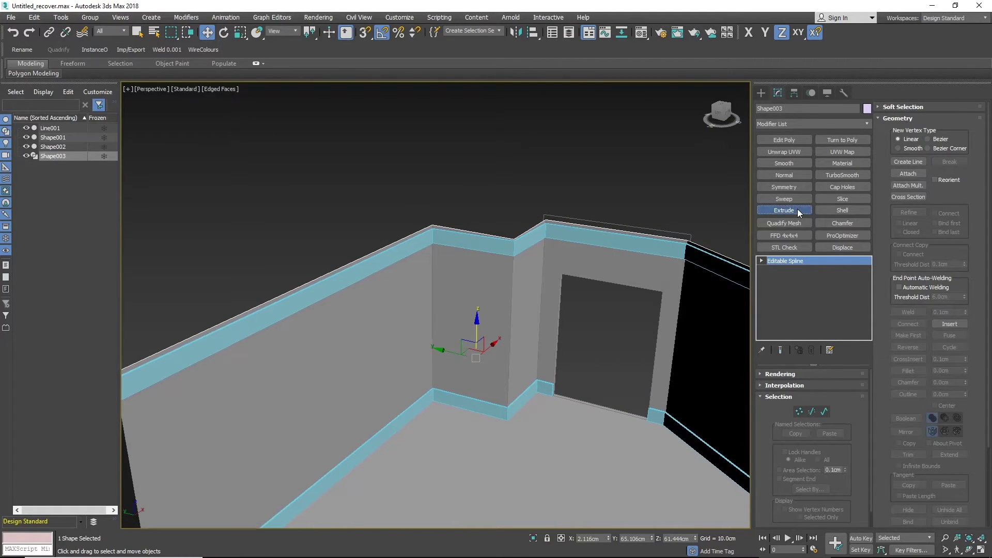
alt+middle_drag(614, 315, 672, 317)
click(841, 386)
drag(842, 386, 839, 385)
alt+middle_drag(522, 330, 494, 323)
alt+middle_drag(640, 279, 644, 308)
right_click(801, 264)
click(814, 276)
Enable the wall-top spline's thickness in the viewport and lower it beneath the upper trim, to a Z position of about 54.9 cm
click(782, 374)
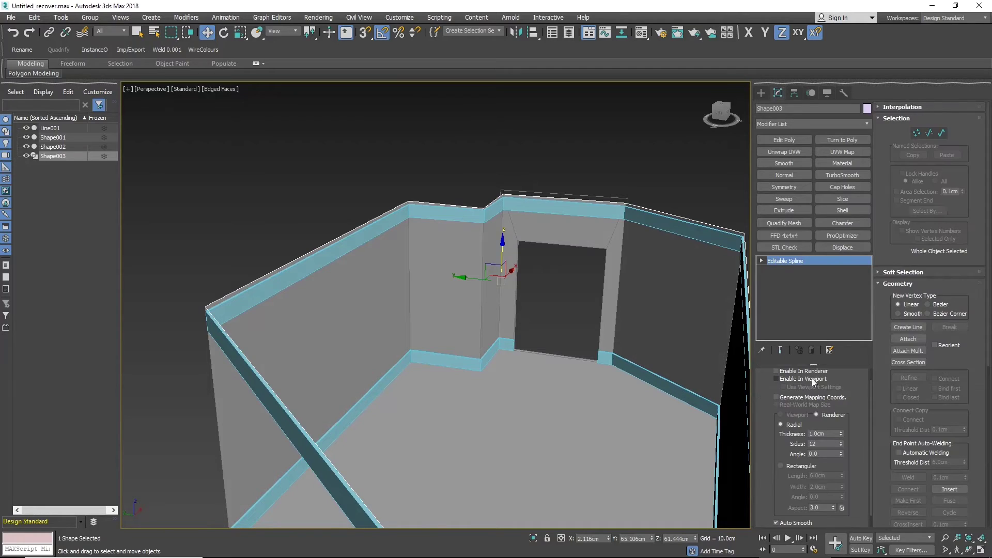
scroll(826, 425, up, 1)
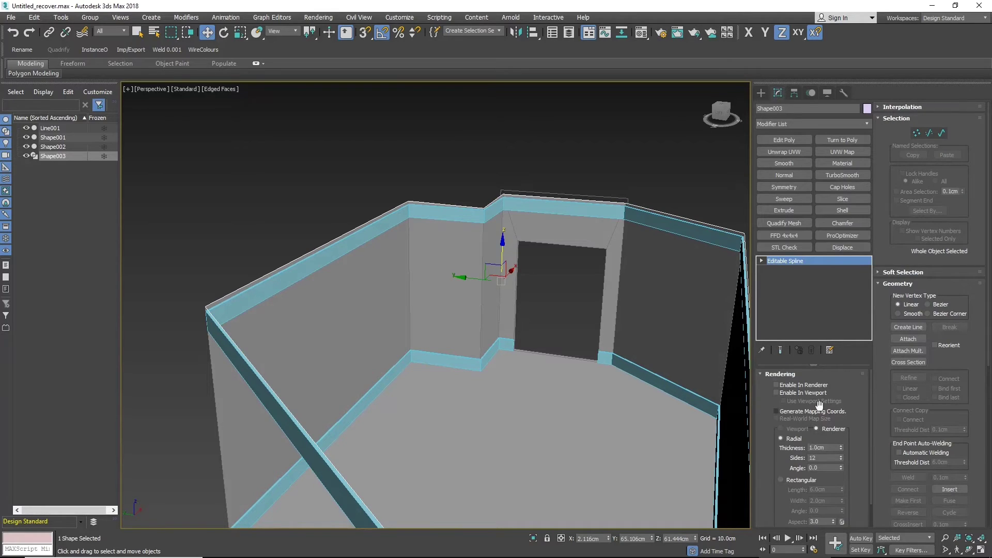
click(777, 393)
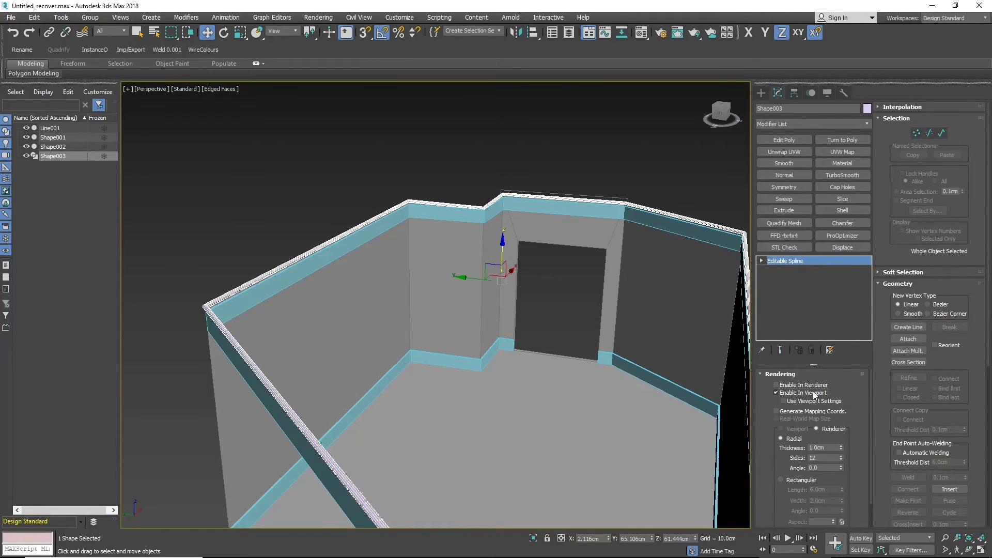
alt+middle_drag(591, 215, 647, 267)
drag(505, 261, 507, 286)
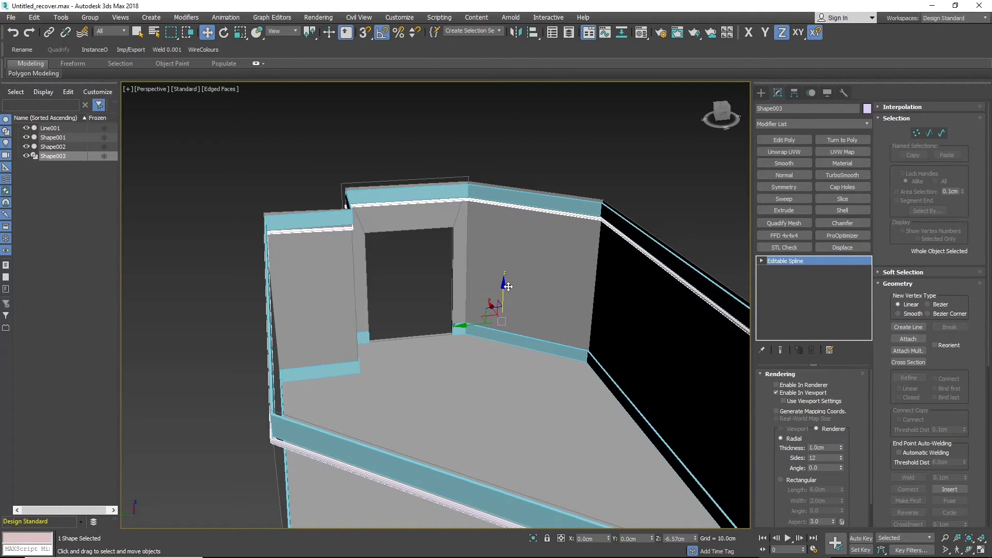
Examine how the lowered round spline follows the upper trim and the walls all around the room
scroll(379, 204, up, 5)
alt+middle_drag(380, 264, 381, 217)
middle_drag(381, 218, 382, 205)
middle_drag(431, 413, 485, 299)
scroll(471, 277, down, 2)
scroll(485, 299, down, 2)
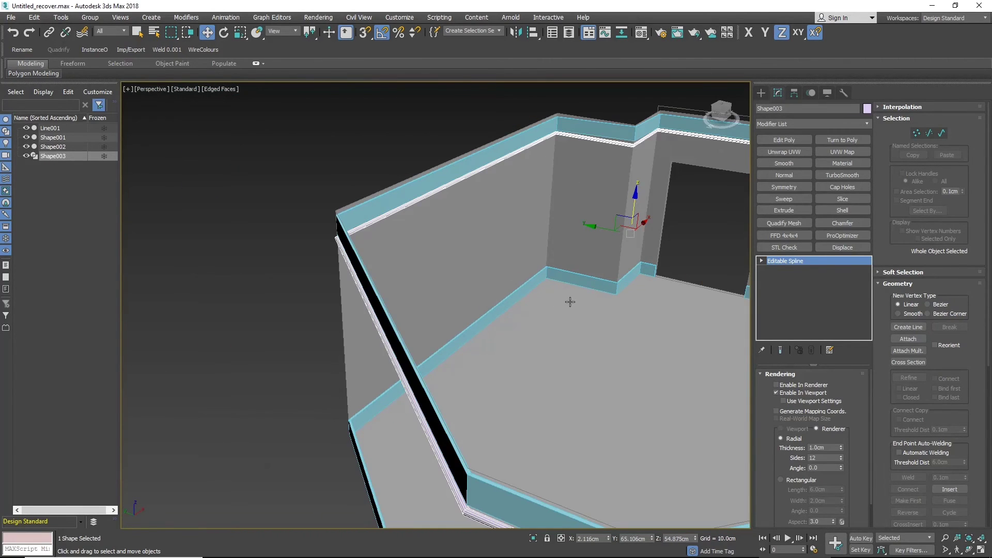
middle_drag(570, 301, 443, 305)
scroll(443, 305, down, 3)
middle_drag(508, 324, 499, 329)
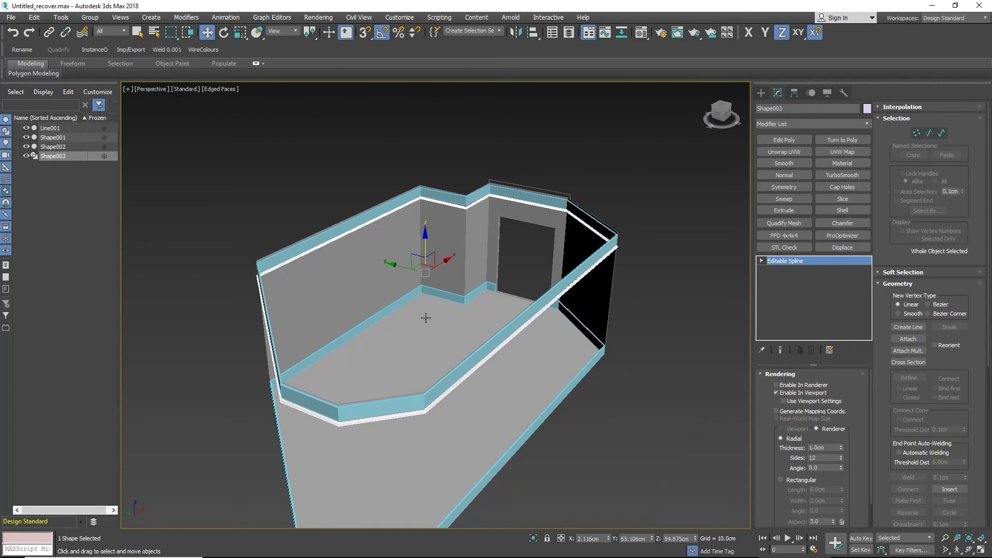
middle_drag(425, 318, 485, 332)
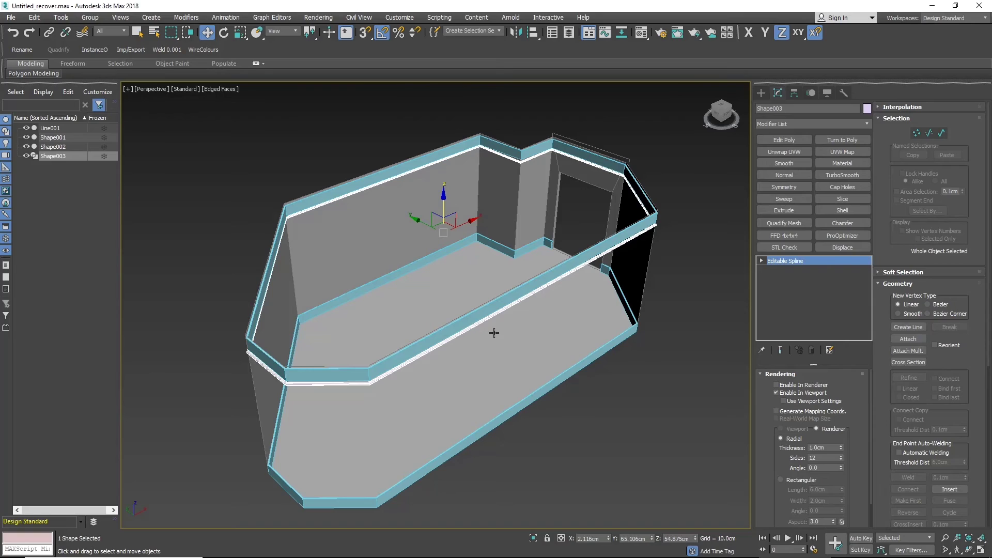